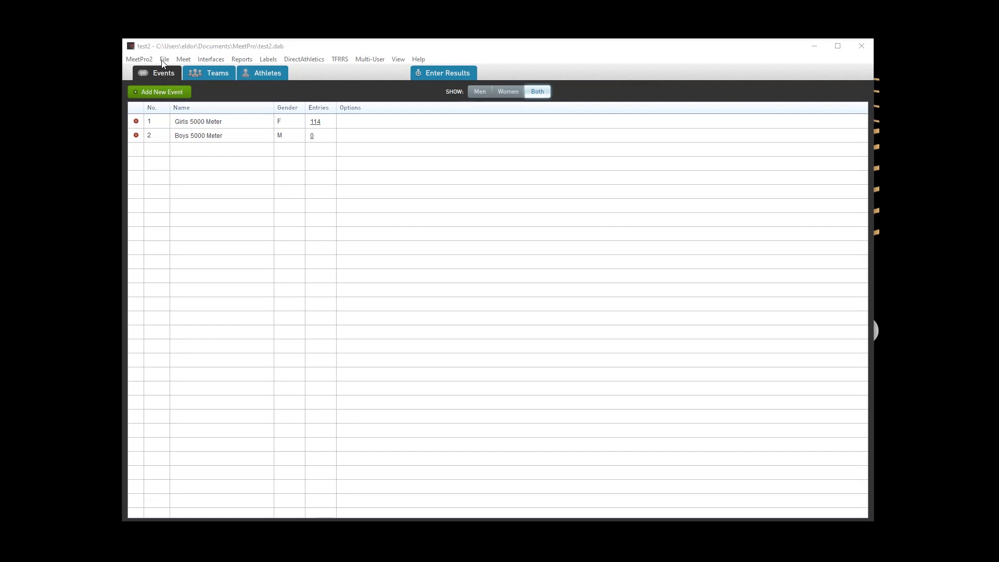
Create a new meet database file named XC Meet in the MeetPro documents folder
left_click(165, 59)
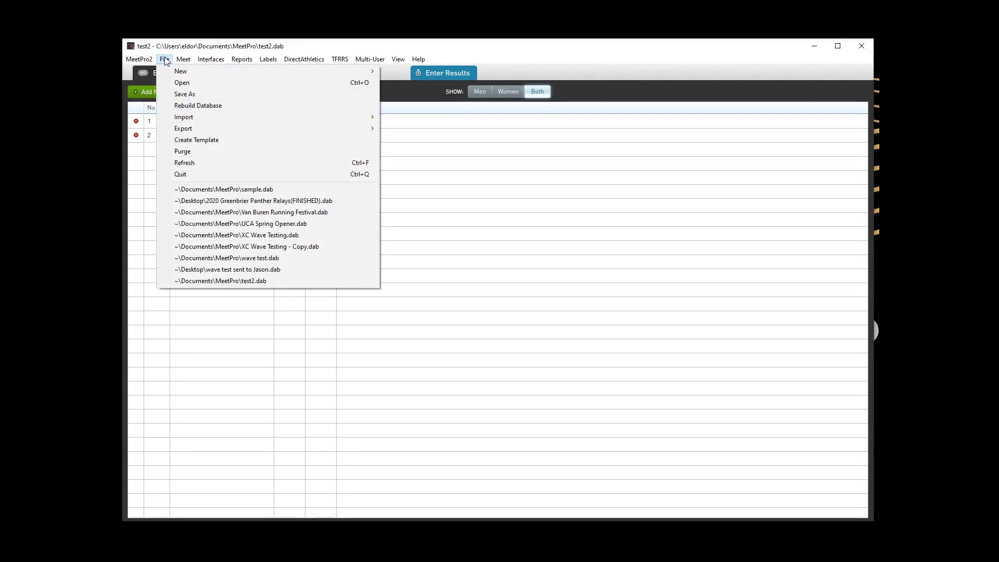
mouse_move(172, 74)
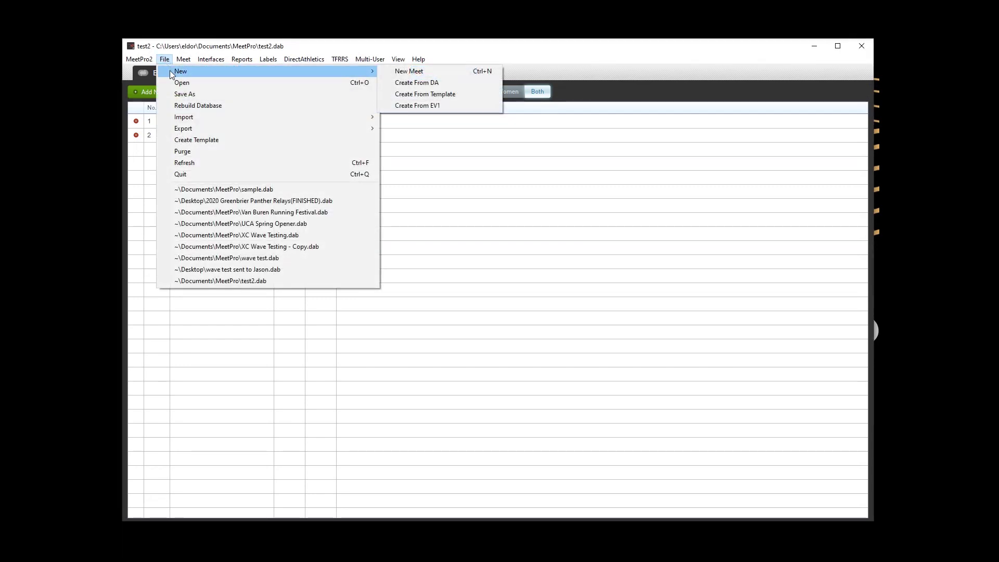
left_click(407, 74)
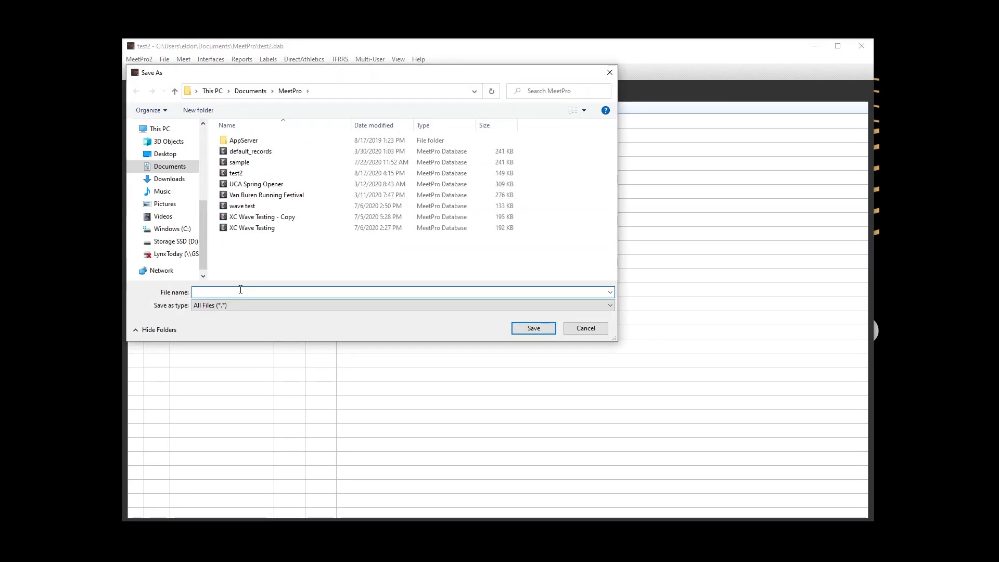
type("XC")
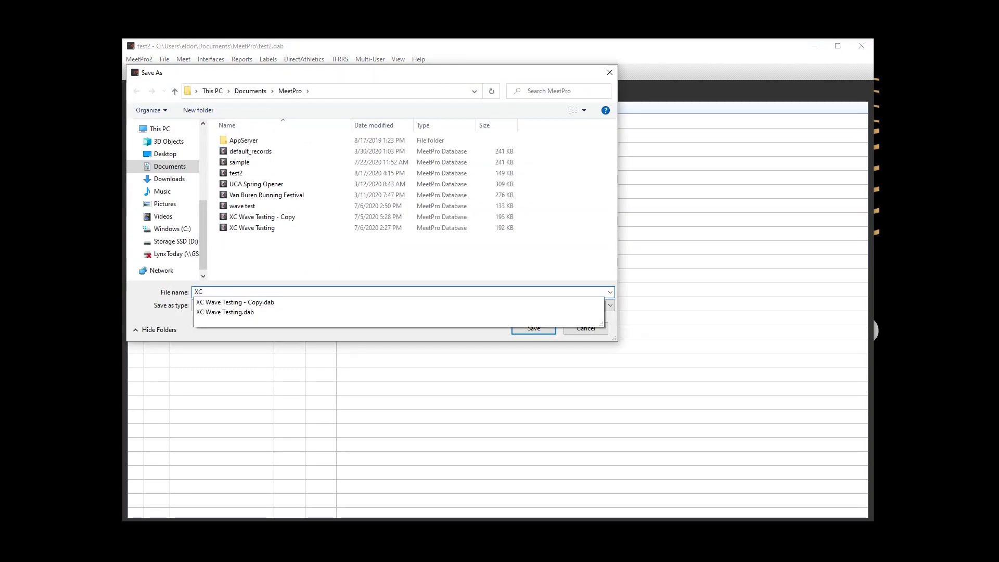
type(" Meet")
key("Return")
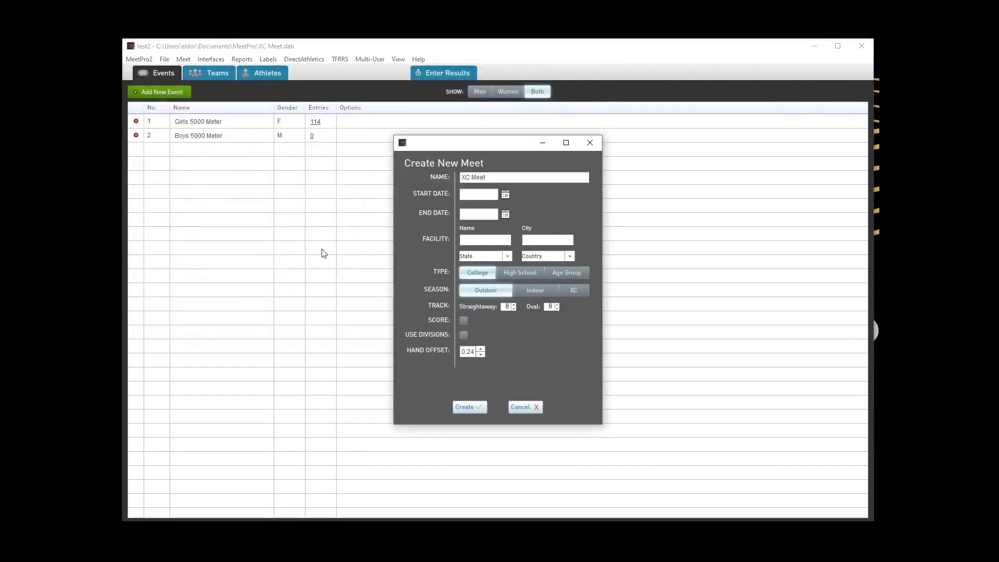
Create the meet with start date 08/18/2020, type High School, season XC and scoring enabled
left_click(505, 197)
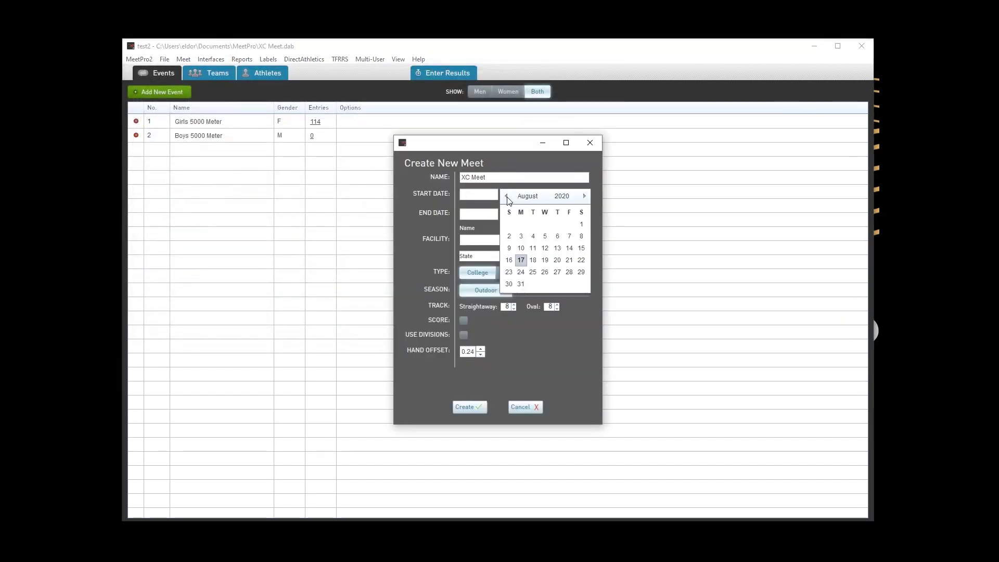
left_click(534, 260)
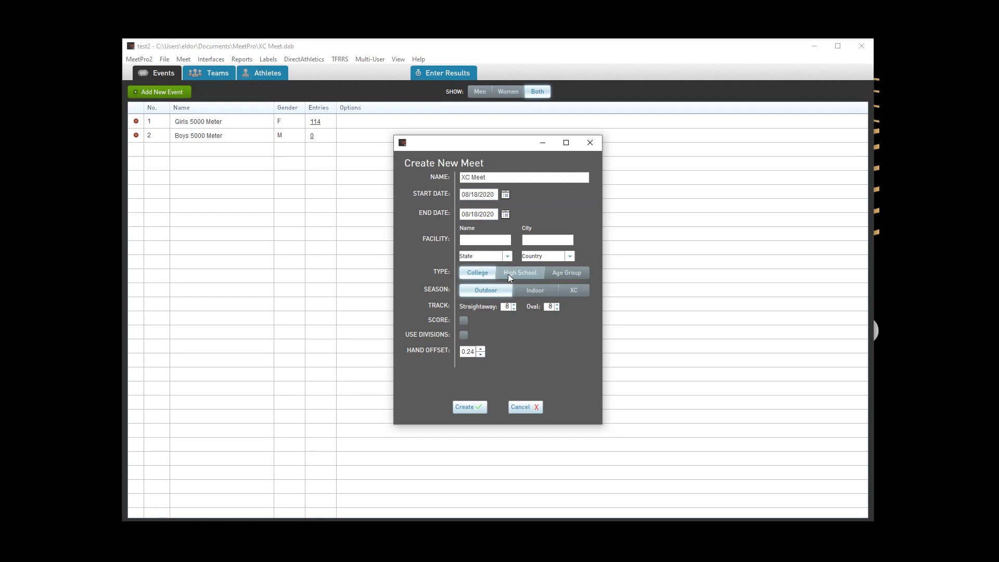
left_click(522, 272)
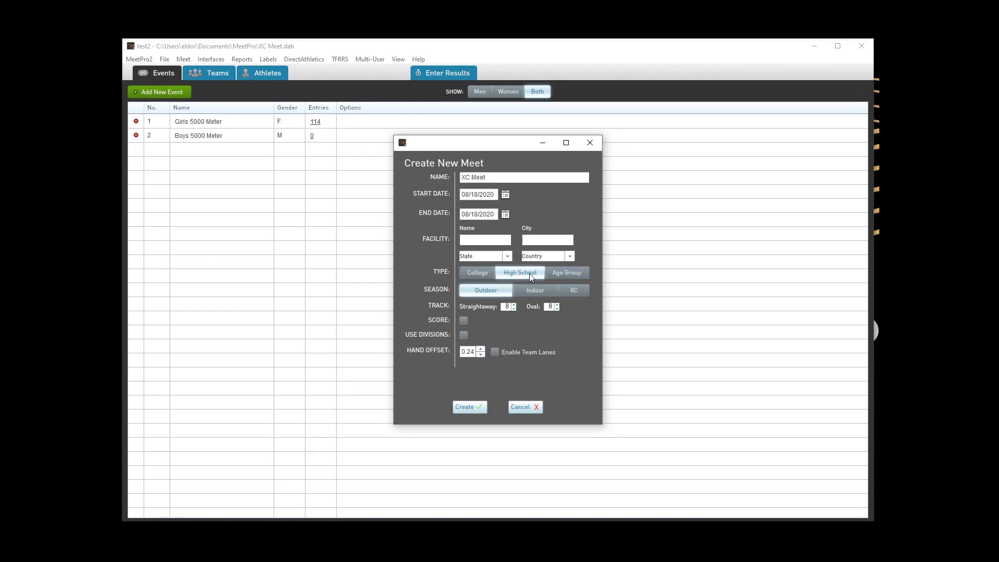
left_click(568, 290)
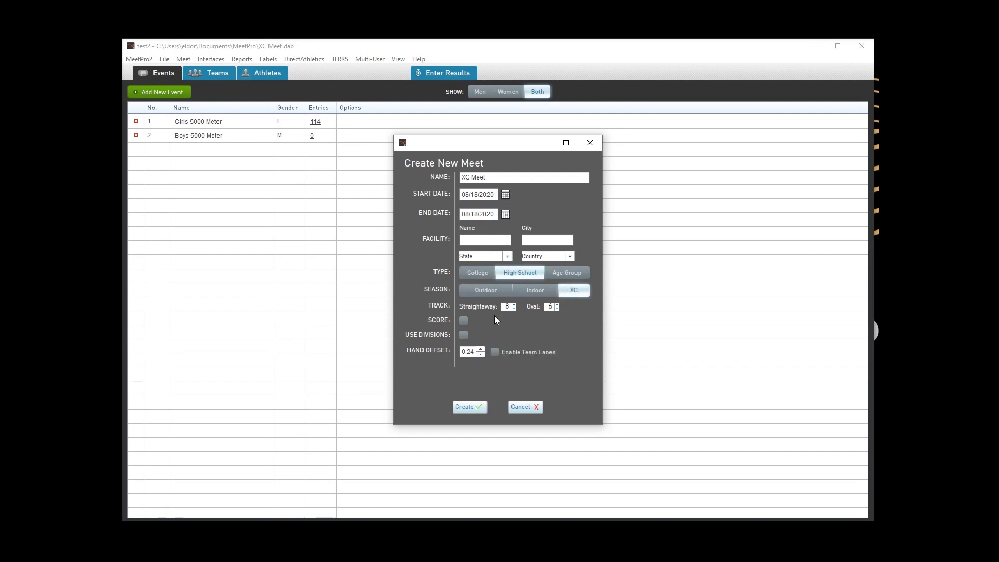
left_click(464, 320)
left_click(470, 407)
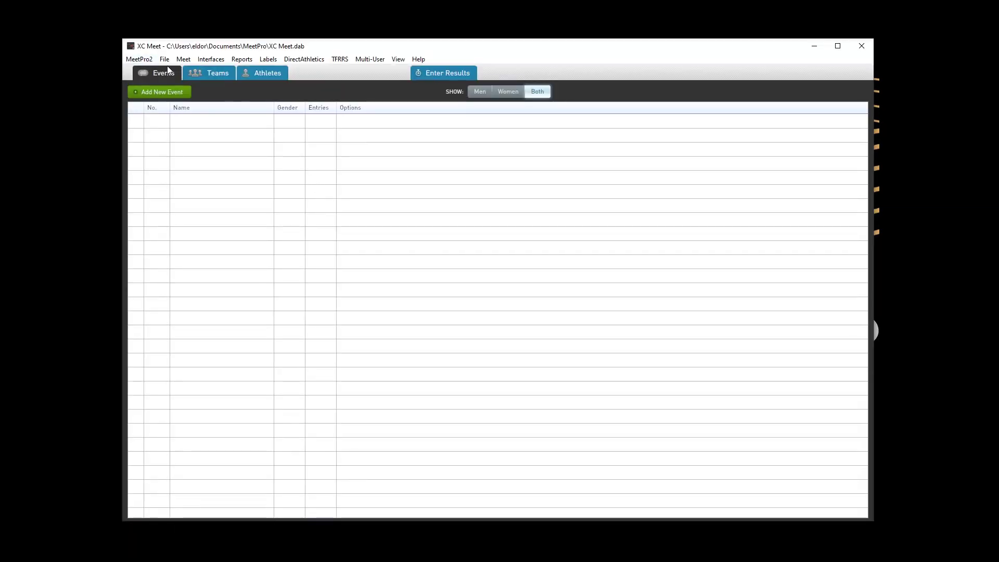
Import the semi-colon delimited gravett-invitational_hytekAthletesWithEntries file from the MP XC Test folder, with Force Metric and Ignore Comp #'s enabled
left_click(164, 59)
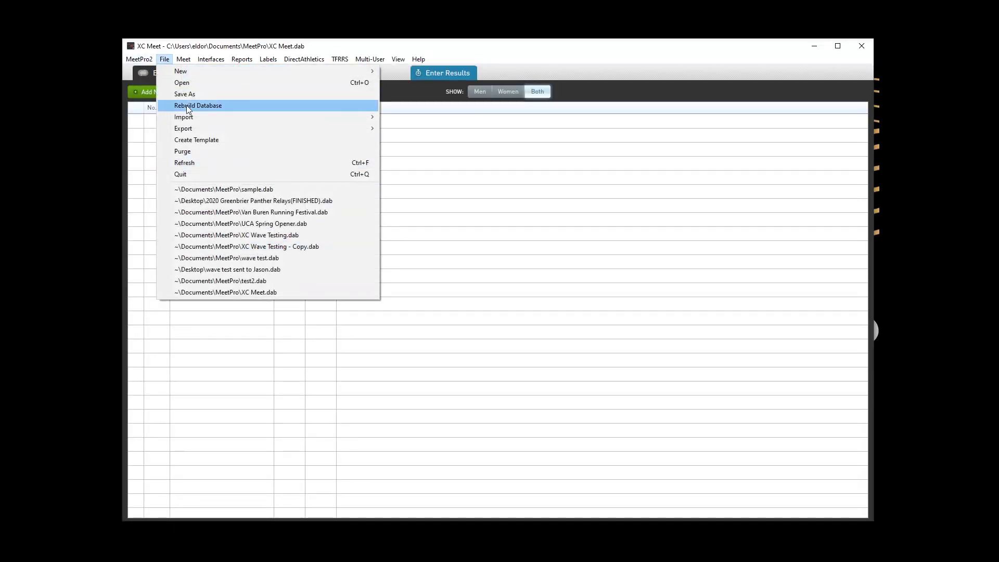
mouse_move(348, 125)
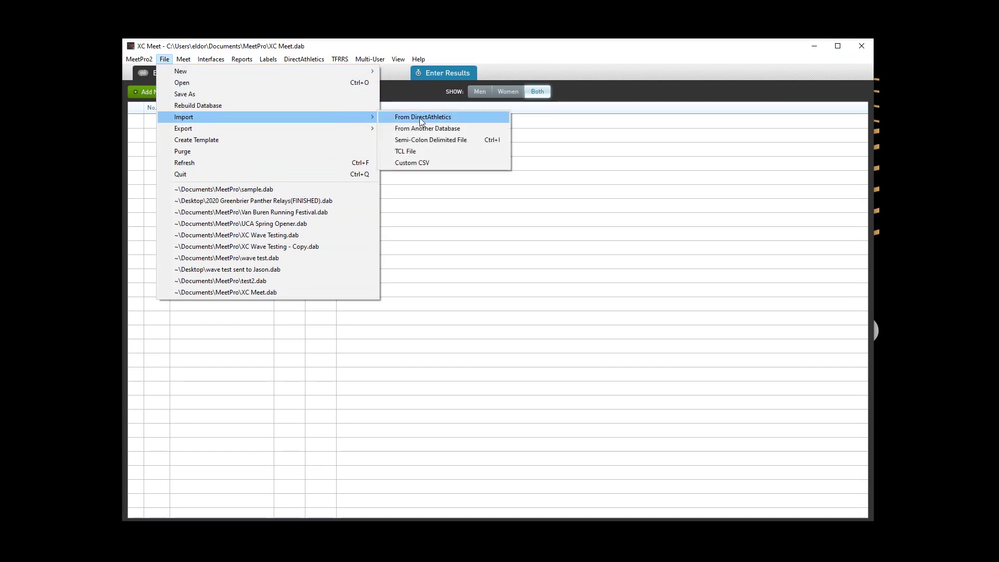
left_click(422, 139)
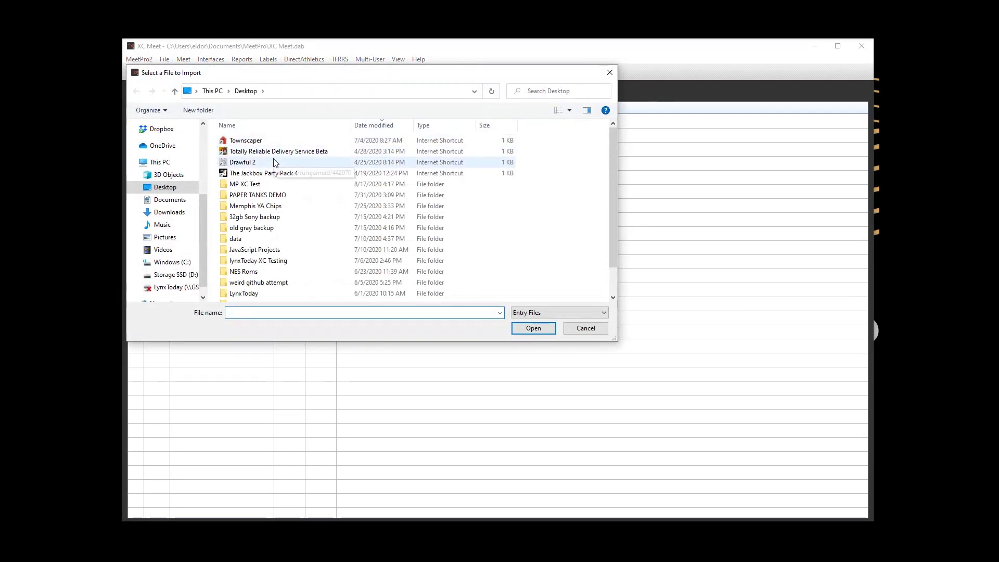
double_click(247, 184)
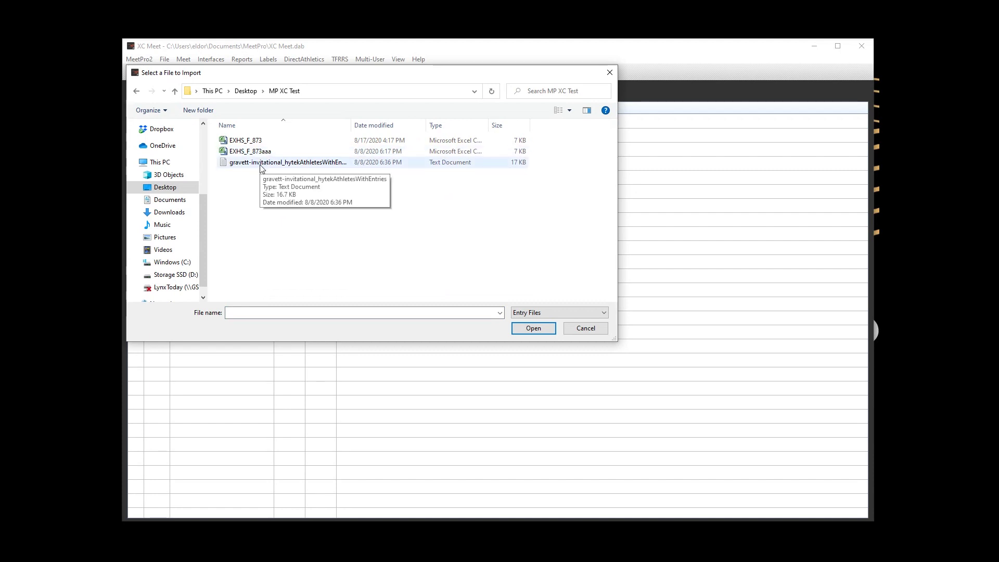
left_click(262, 168)
double_click(261, 166)
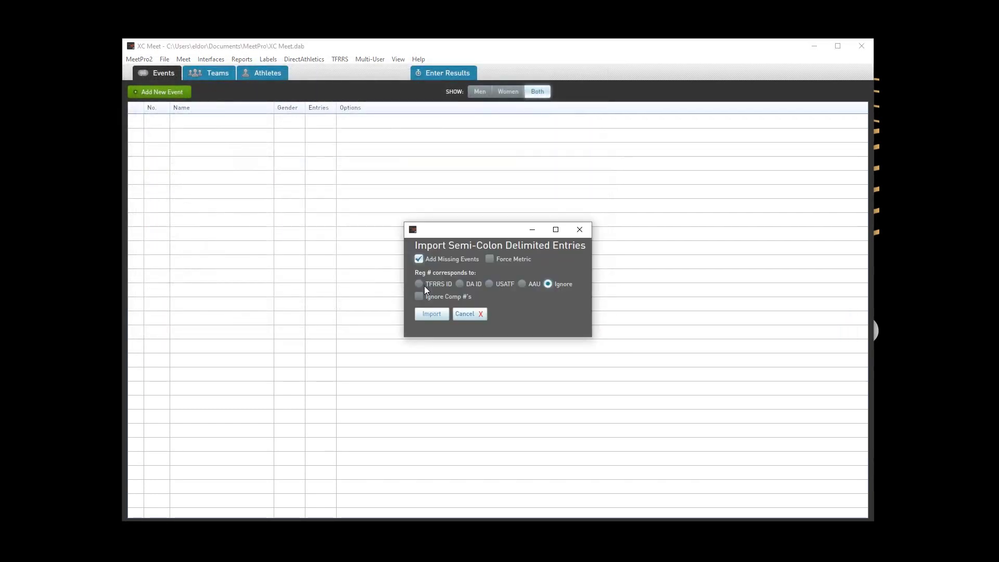
left_click(492, 259)
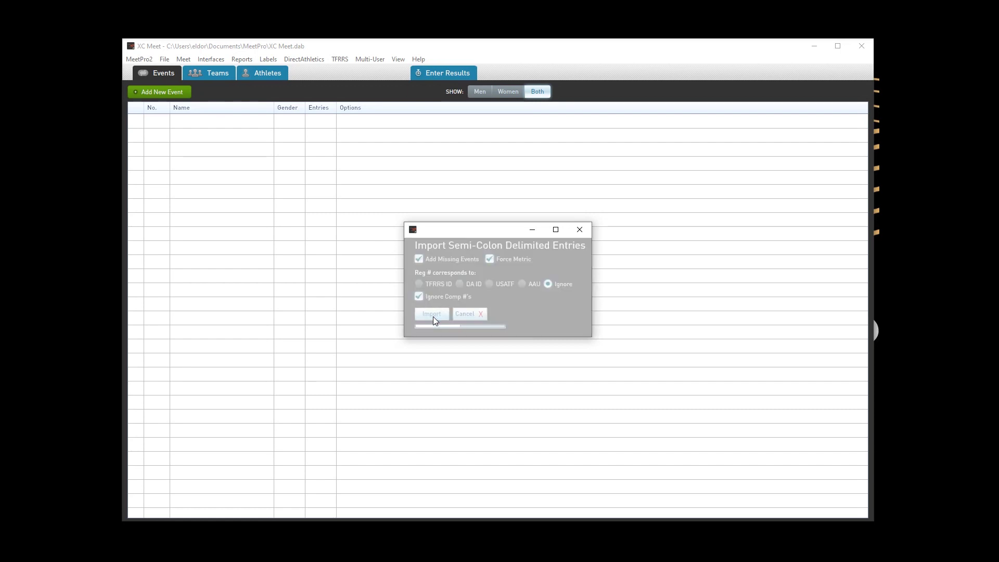
left_click(431, 314)
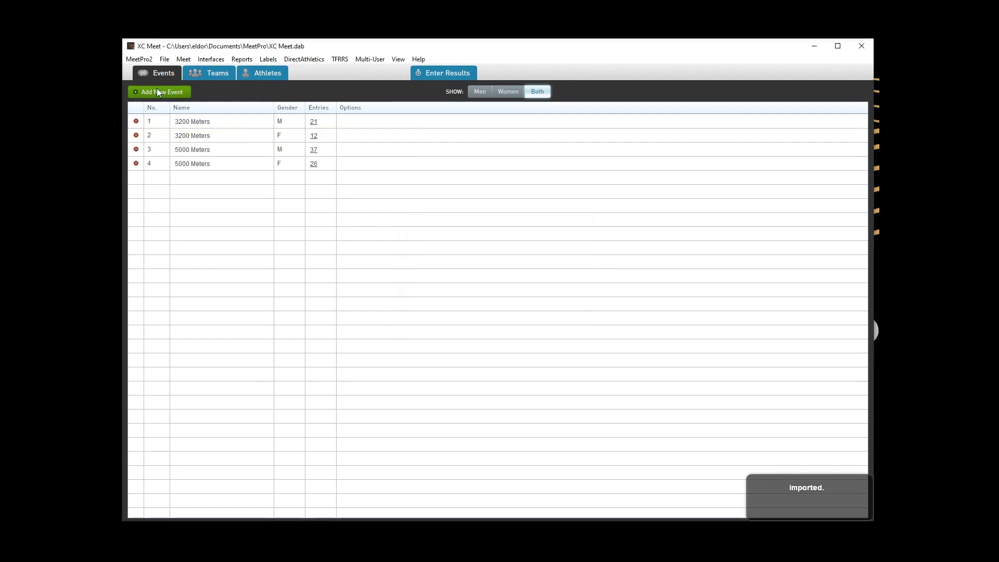
Clear all existing competitor numbers from the imported athletes through the Competitor Number Setup
left_click(221, 72)
left_click(267, 73)
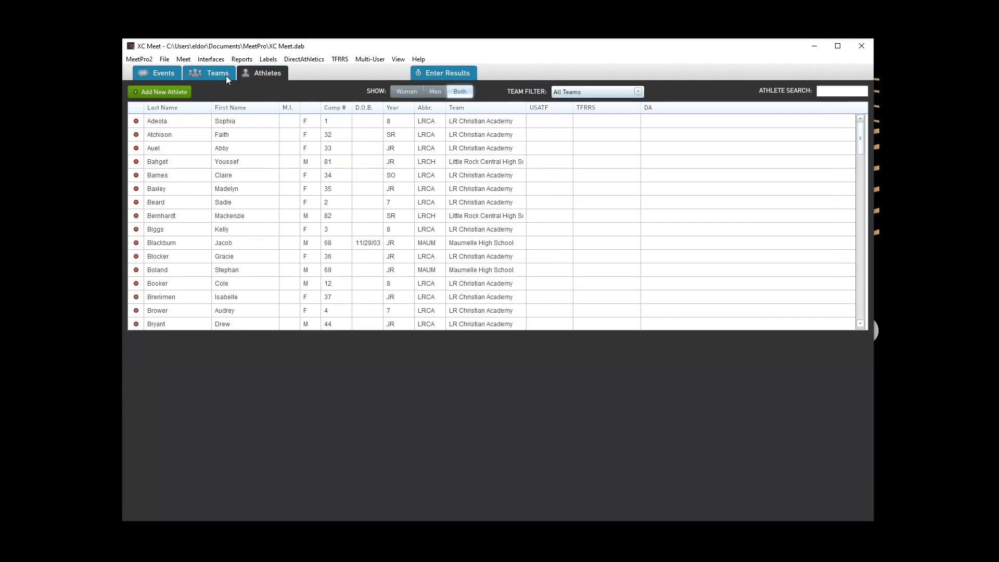
left_click(183, 59)
left_click(193, 104)
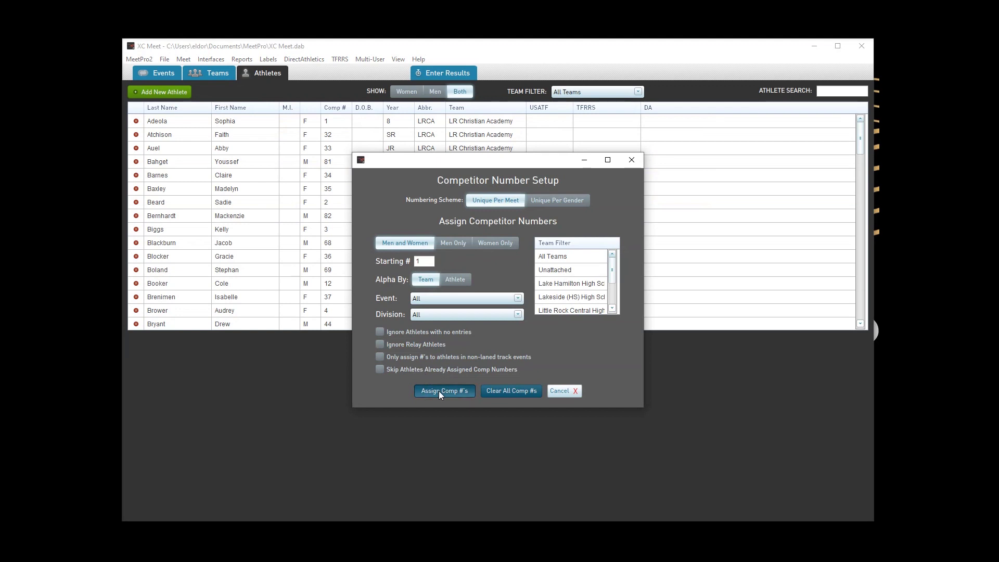
left_click(497, 391)
left_click(480, 321)
Assign unique per-meet competitor numbers to men and women, starting at 1 and ordered alphabetically by team
left_click(458, 389)
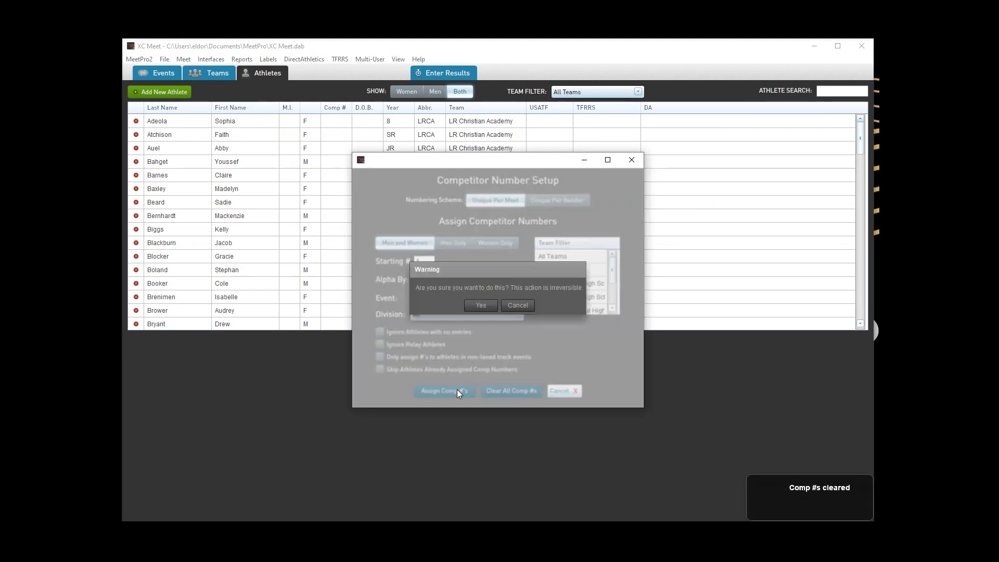
left_click(487, 309)
left_click(565, 391)
left_click(250, 60)
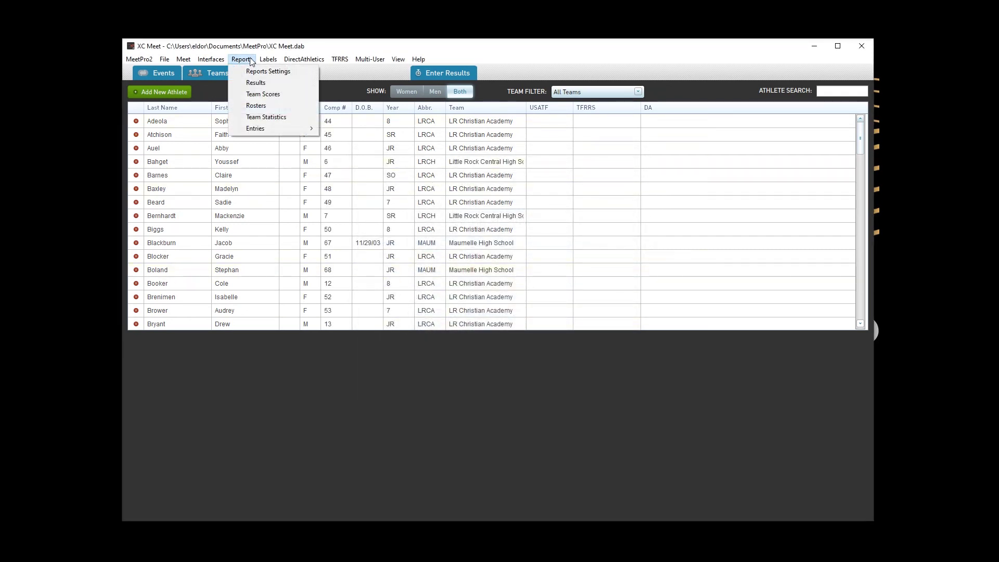
mouse_move(276, 129)
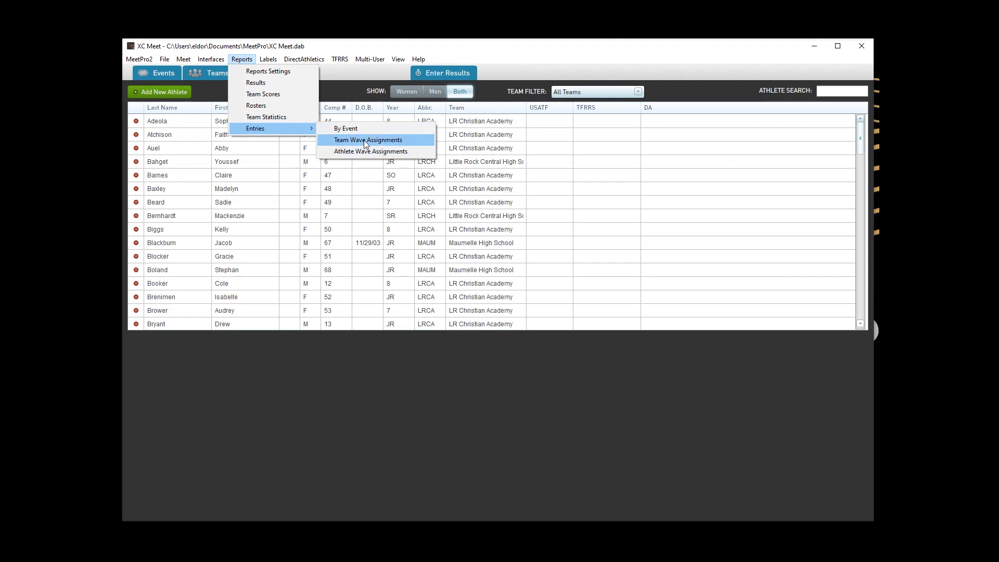
Enable wave starts for the men's 3200 Meters event and save it
left_click(162, 73)
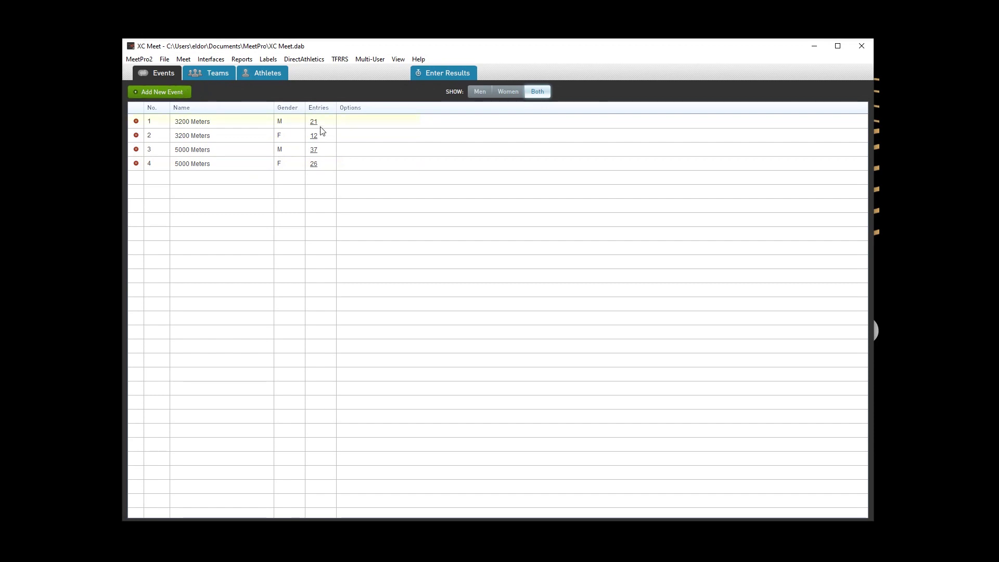
double_click(223, 125)
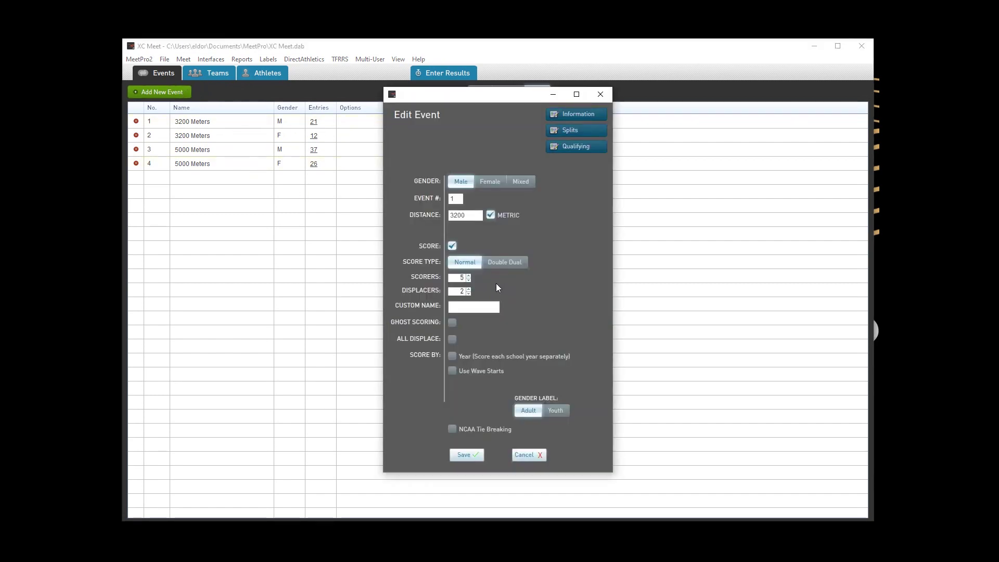
left_click(474, 373)
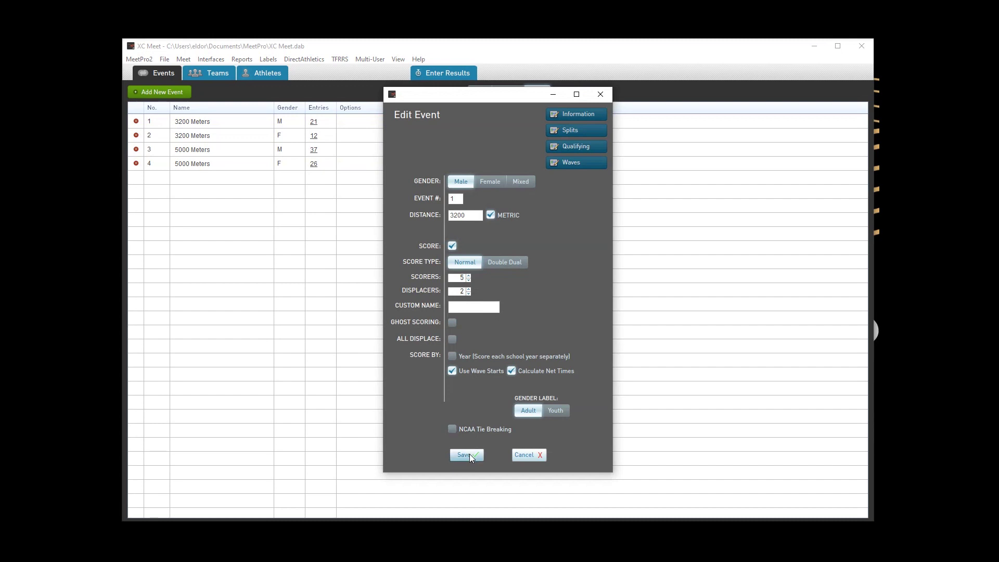
left_click(469, 456)
Check the wave choices for the teams in the men's 3200 Meters wave assignment
left_click(384, 123)
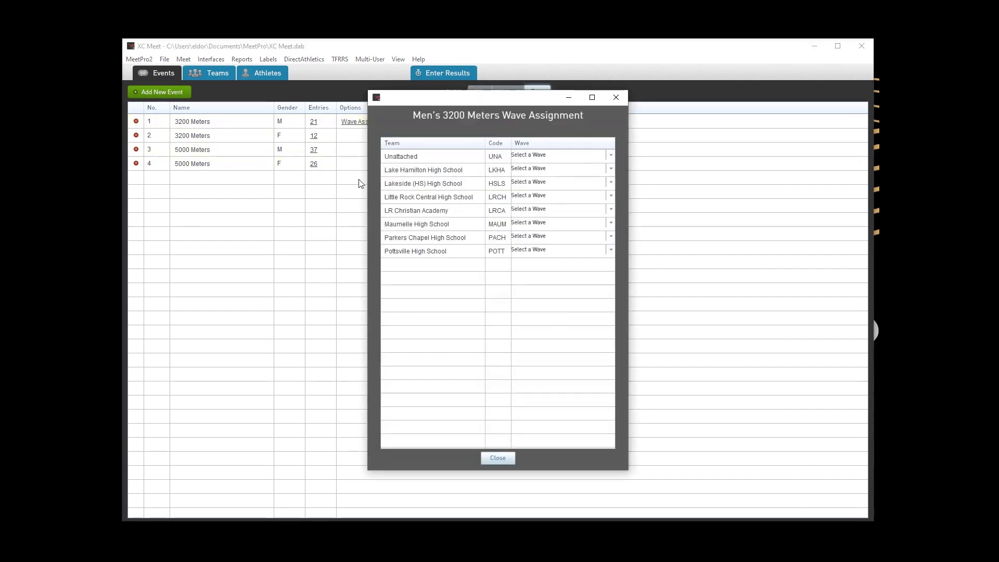
left_click(611, 156)
key("Escape")
key("Escape")
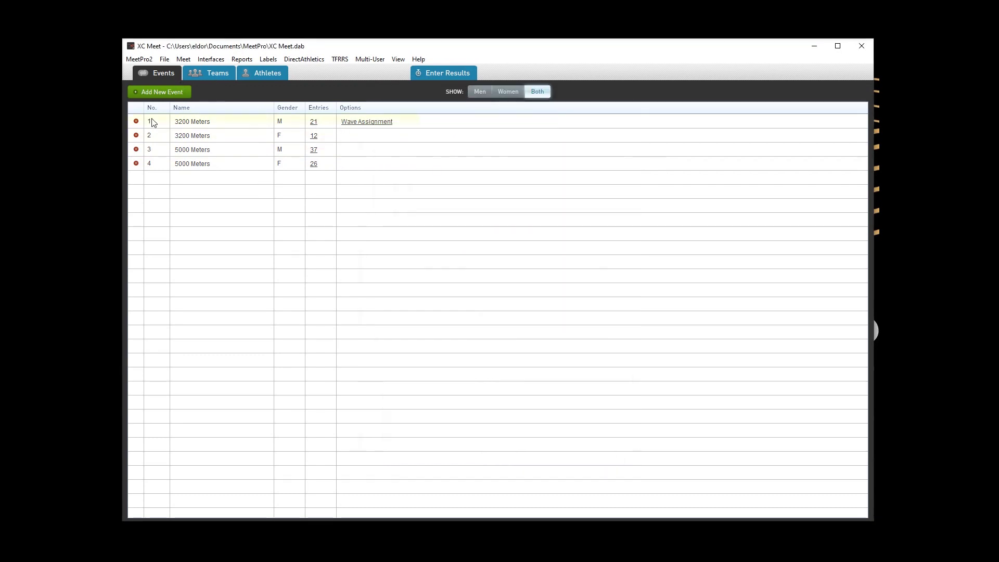
Try to add a wave without a name in the men's 3200 Meters wave setup
double_click(190, 123)
left_click(571, 161)
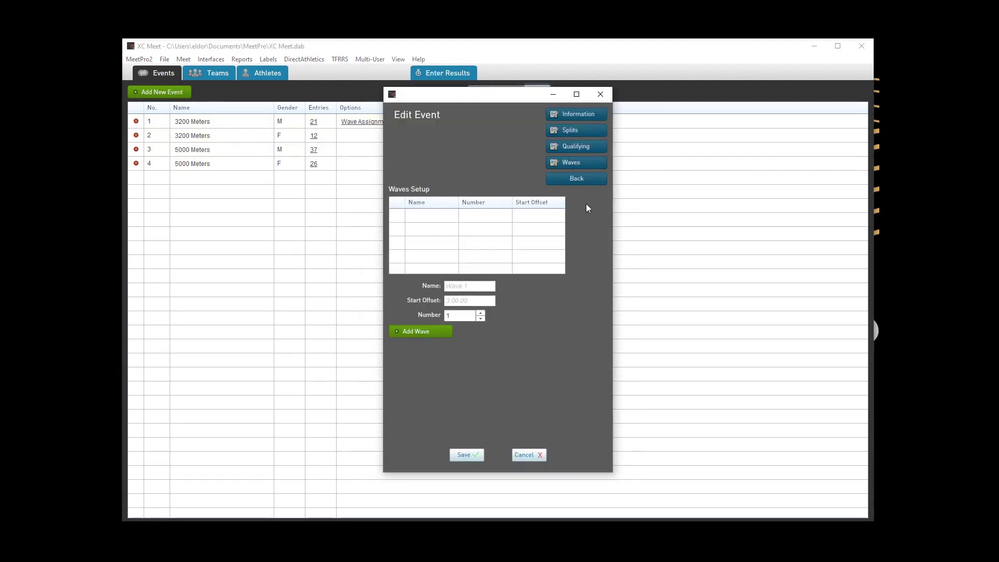
left_click(410, 333)
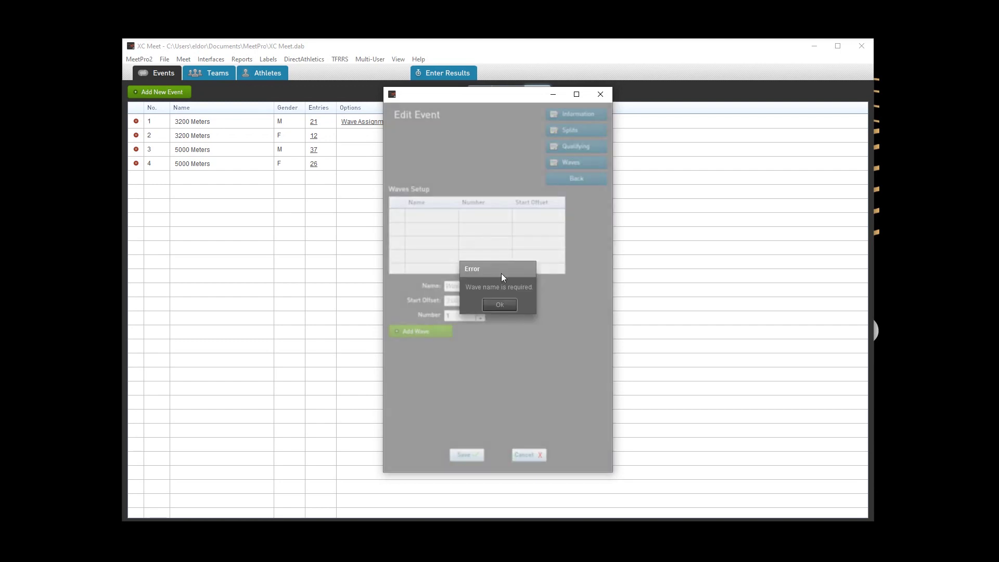
left_click(497, 305)
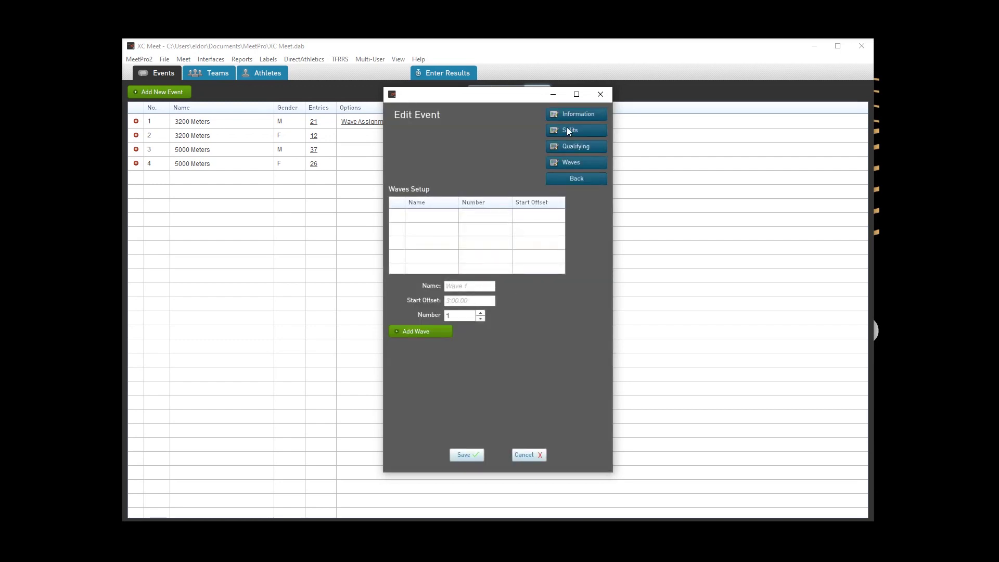
left_click(598, 95)
Turn off wave starts for the men's 3200 Meters event and save it
double_click(205, 124)
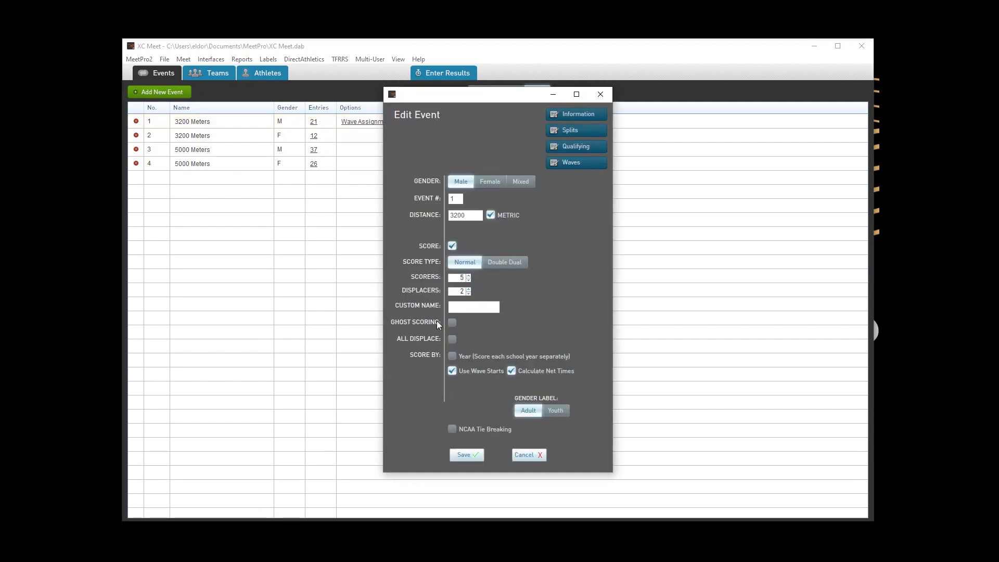
left_click(464, 373)
left_click(468, 454)
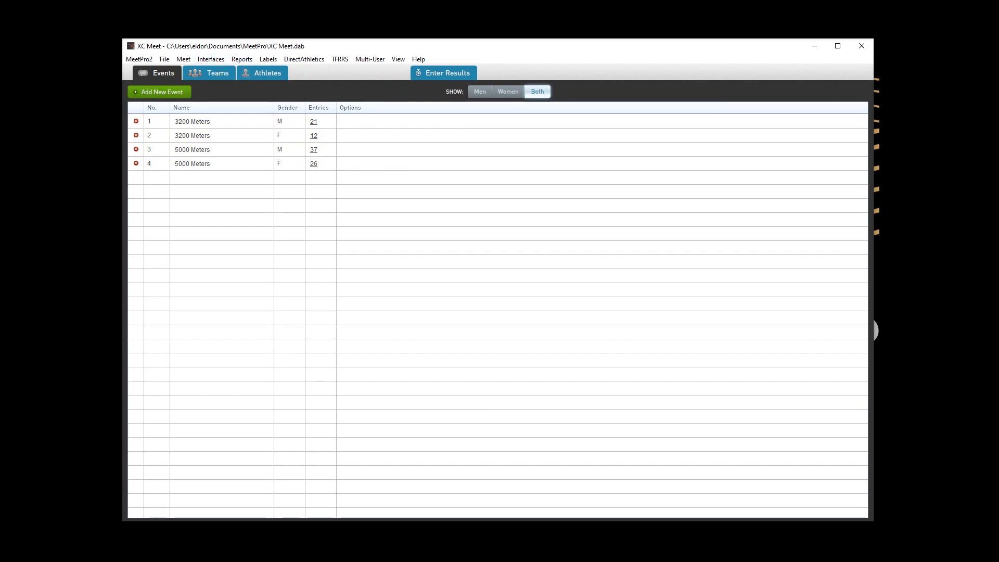
Generate a PDF roster report for all genders, sorted by name, including competitor numbers and years
left_click(248, 60)
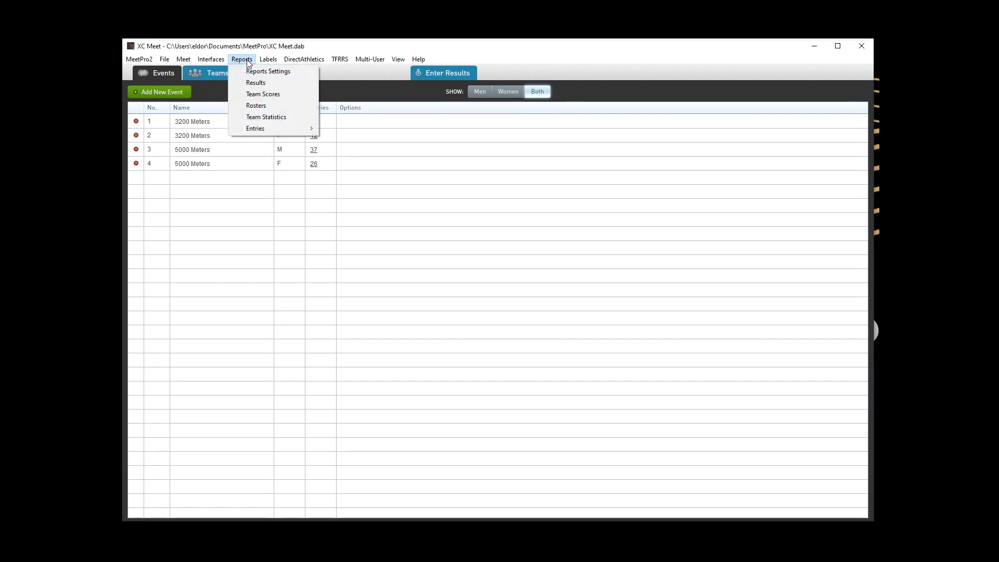
left_click(256, 105)
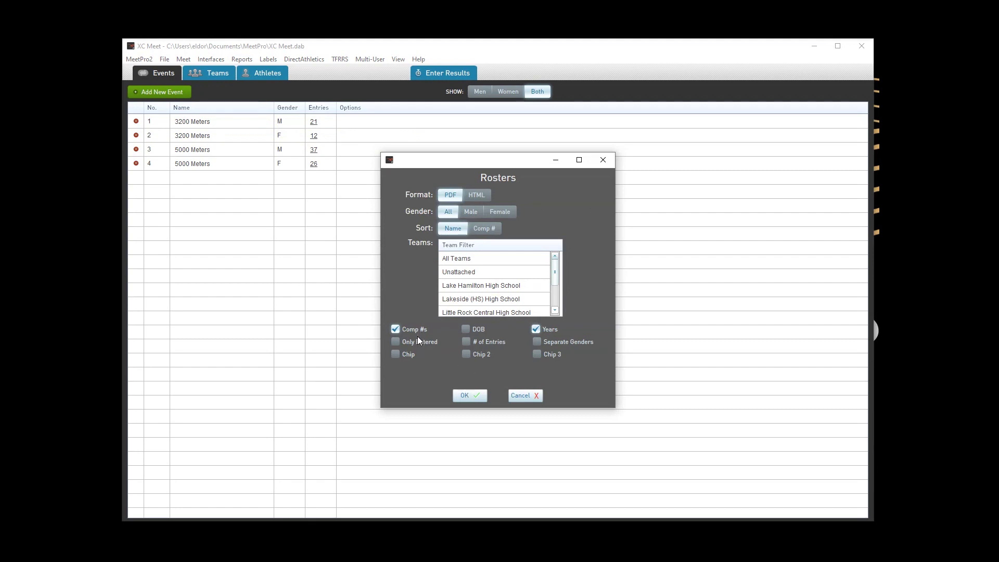
left_click(475, 396)
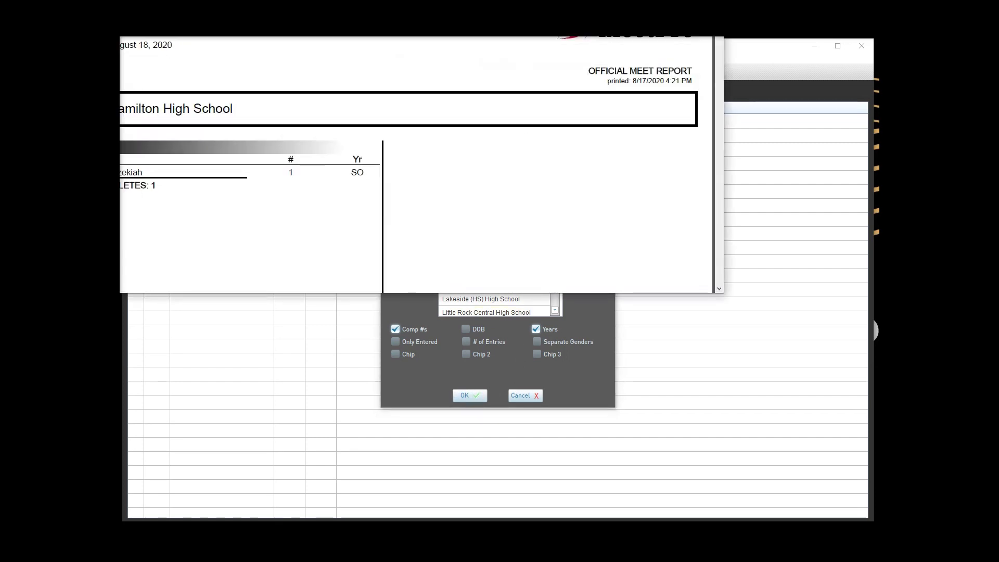
Close the roster report and its options, and check the F.A.T. setup for FinishLynx without saving changes
key("alt+F4")
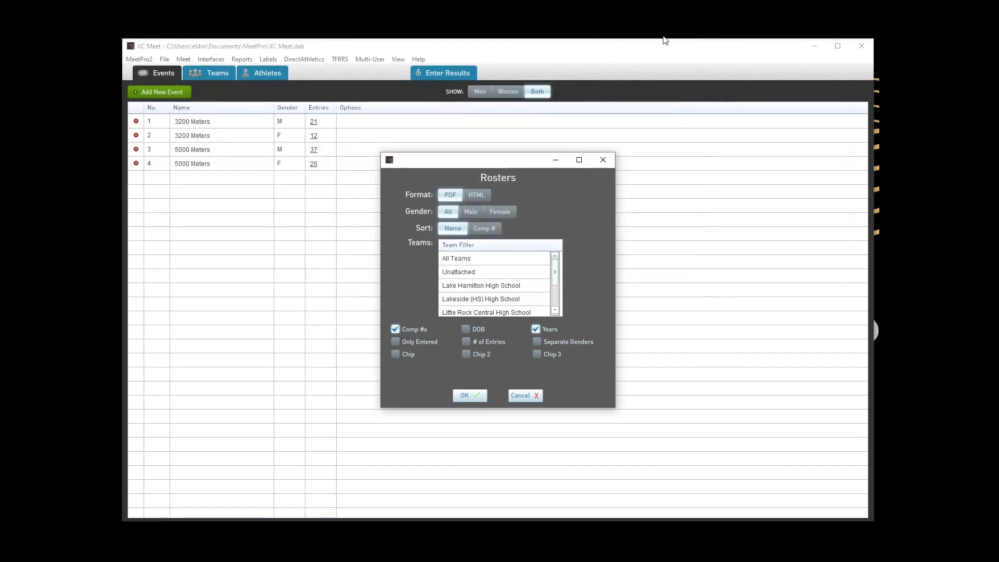
left_click(601, 164)
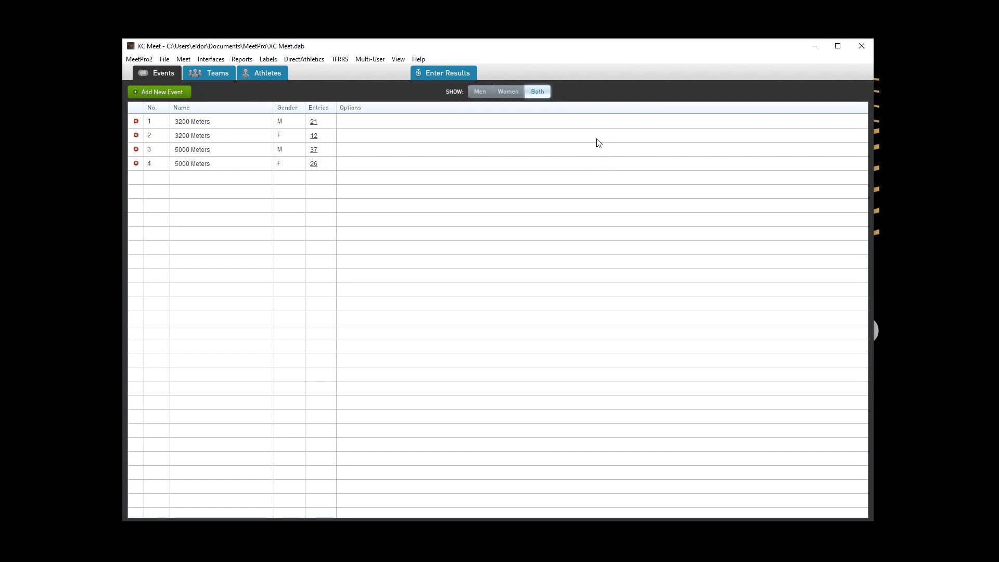
left_click(202, 60)
mouse_move(215, 74)
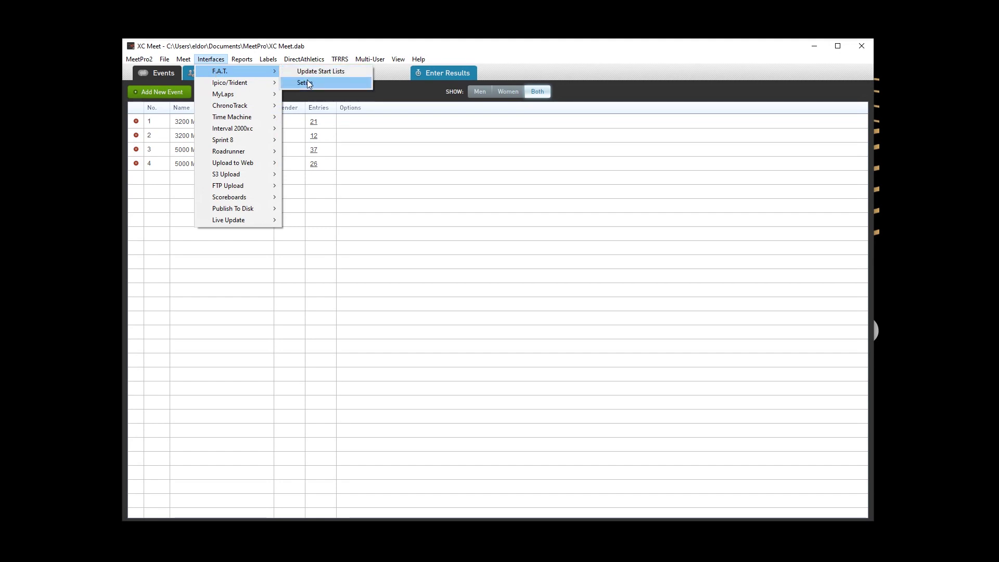
left_click(307, 81)
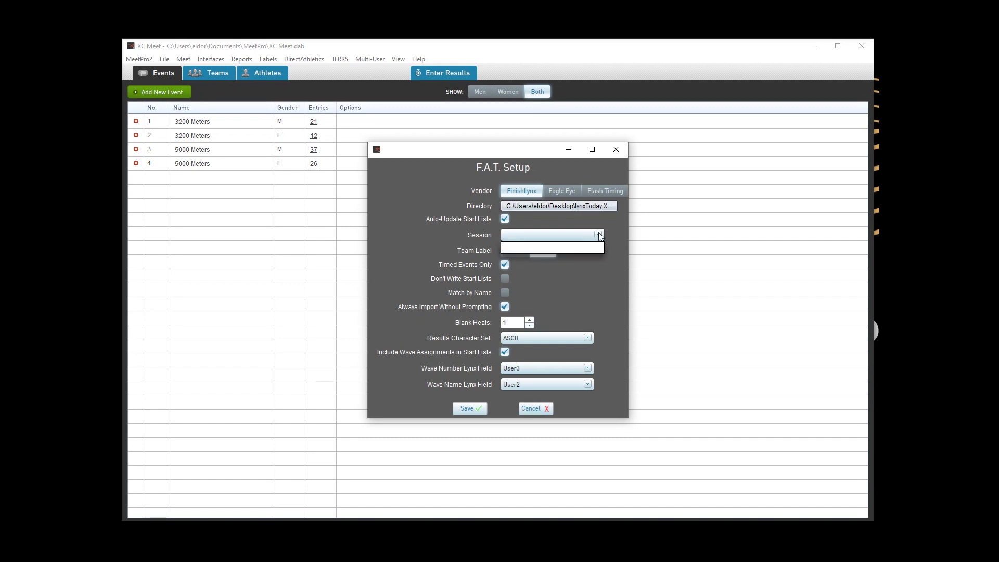
left_click(532, 409)
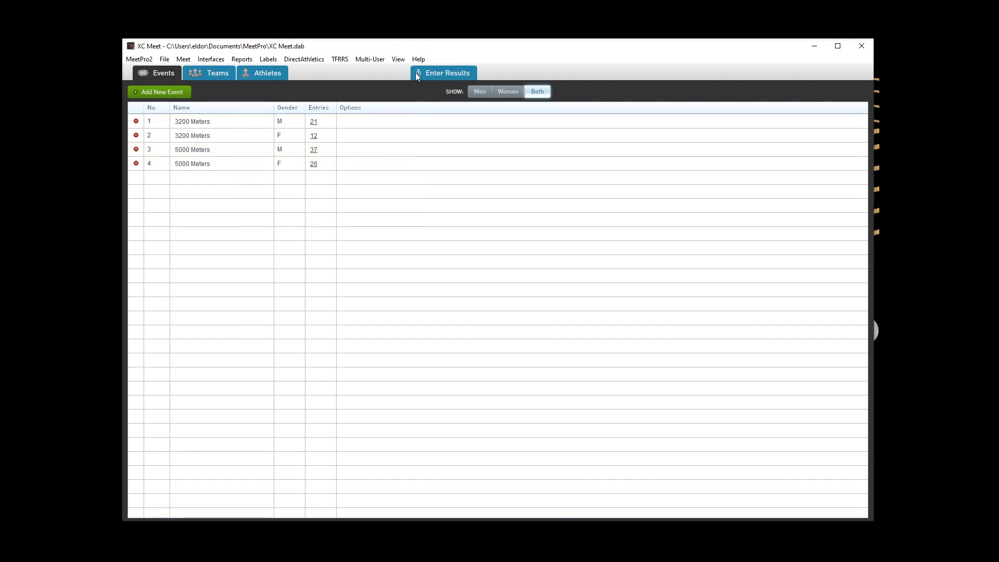
Pull the men's 3200 Meters results from Lynx into the results table
left_click(429, 74)
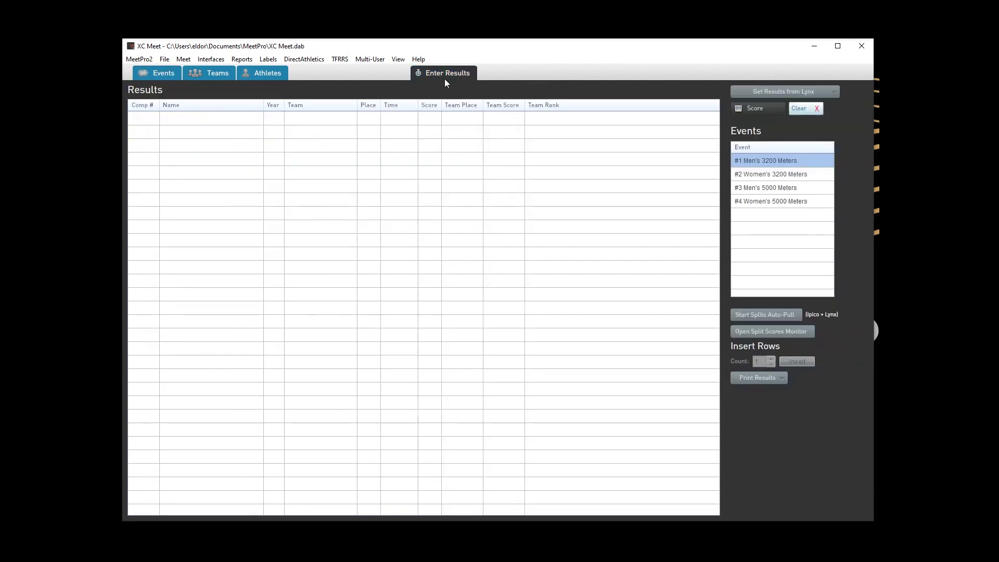
left_click(764, 91)
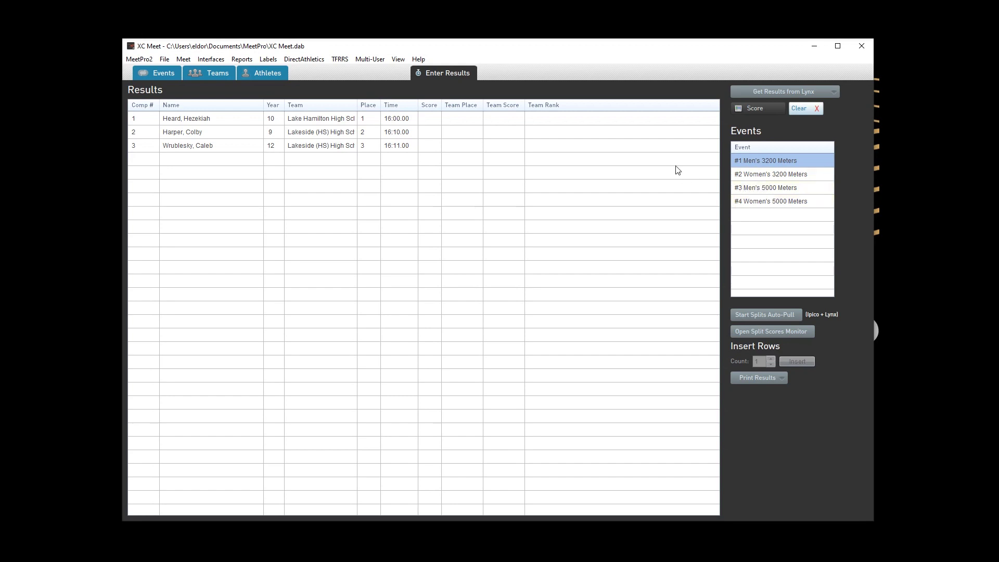
Purge the teams together with their athletes and entries for all events
left_click(165, 59)
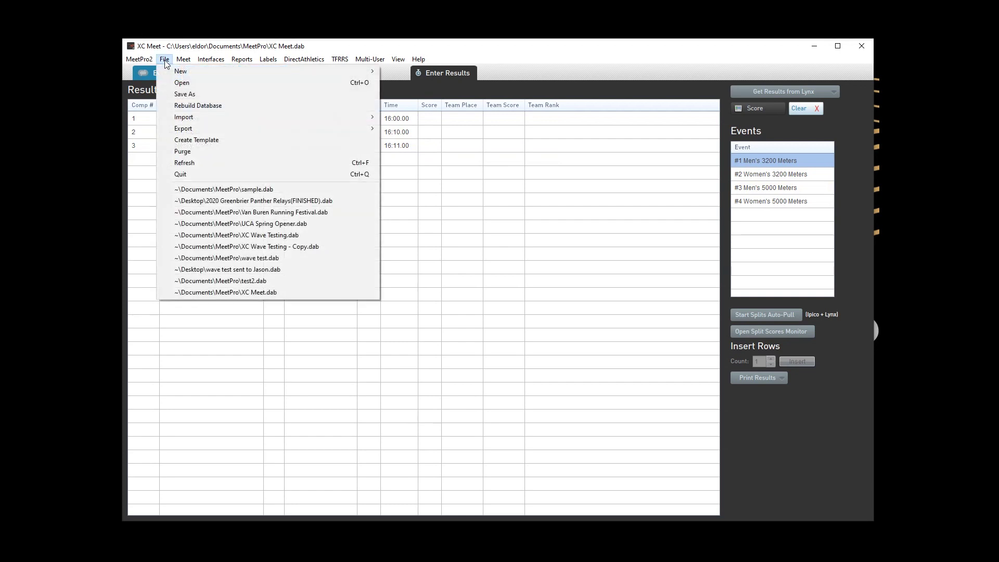
left_click(201, 152)
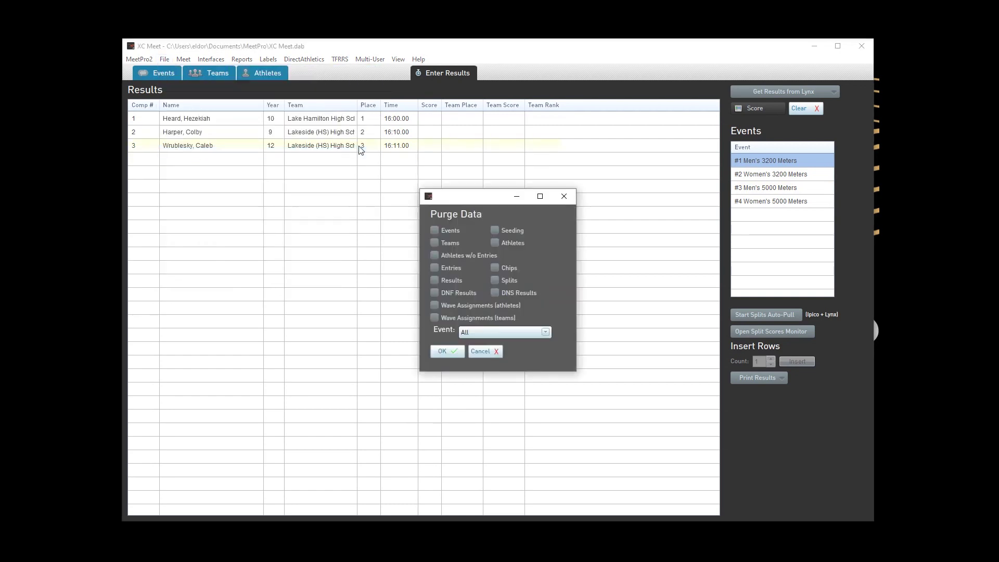
left_click(435, 242)
left_click(448, 352)
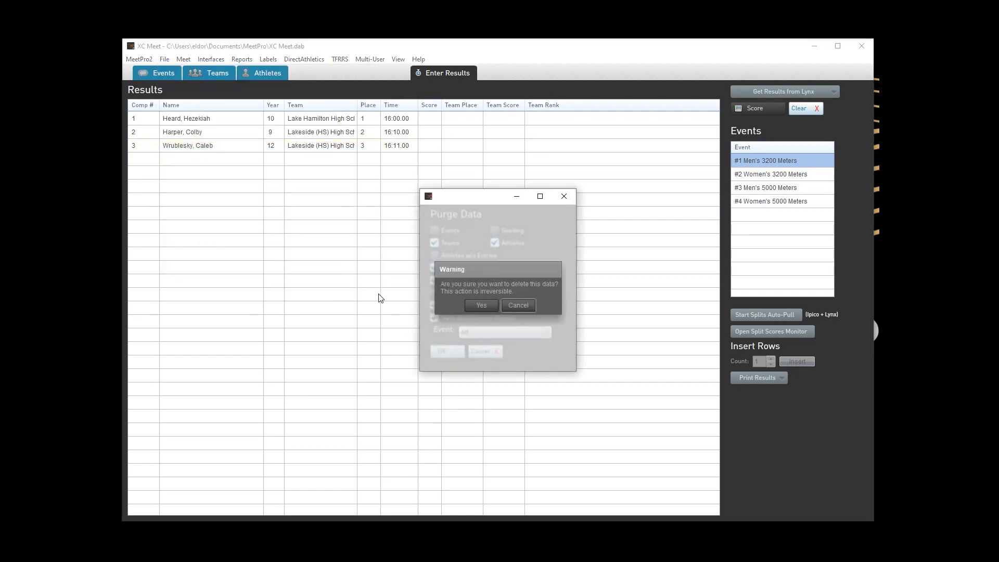
left_click(481, 310)
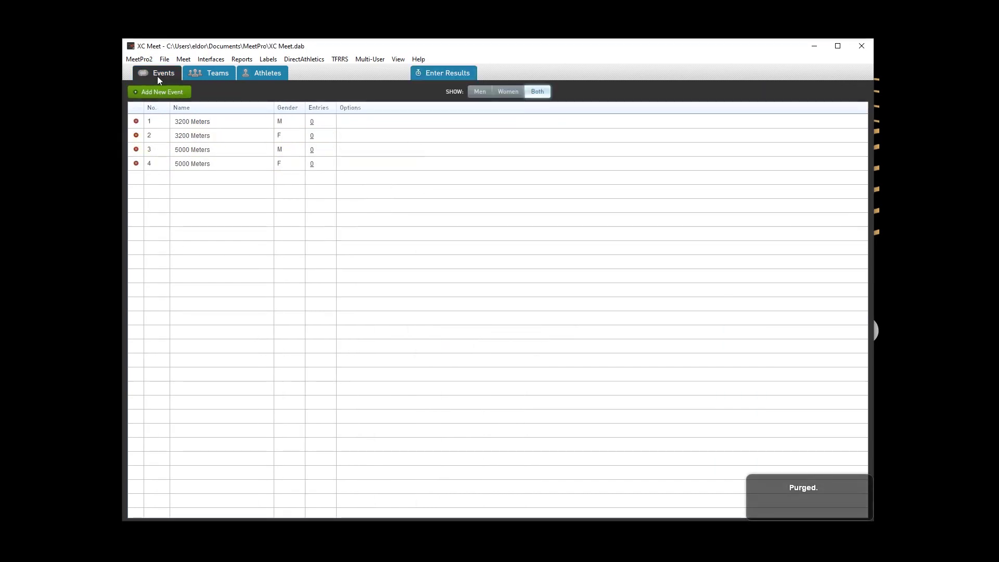
Load the EXHS_F_873aaa file from the MP XC Test folder on the Desktop as a custom CSV import
left_click(168, 61)
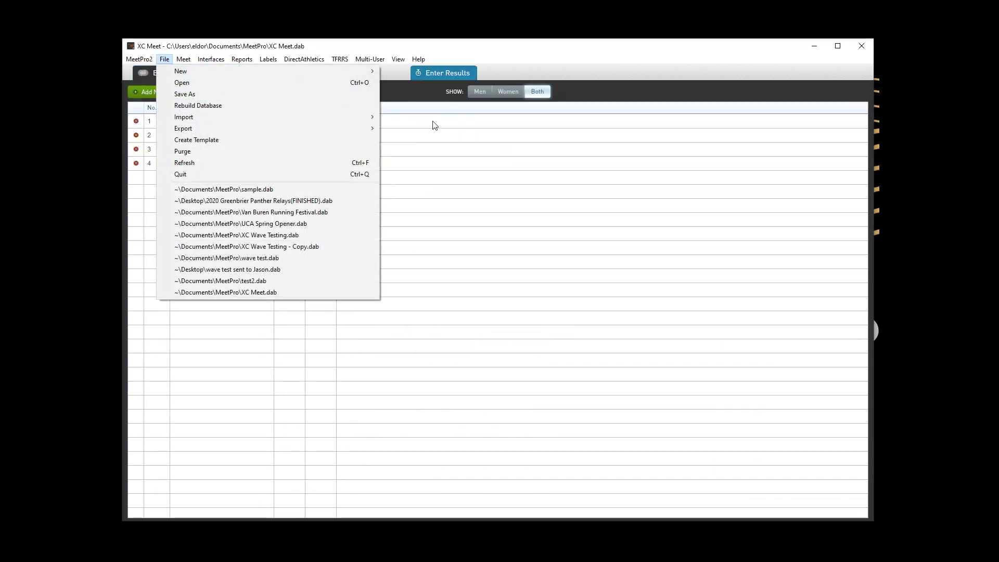
mouse_move(373, 123)
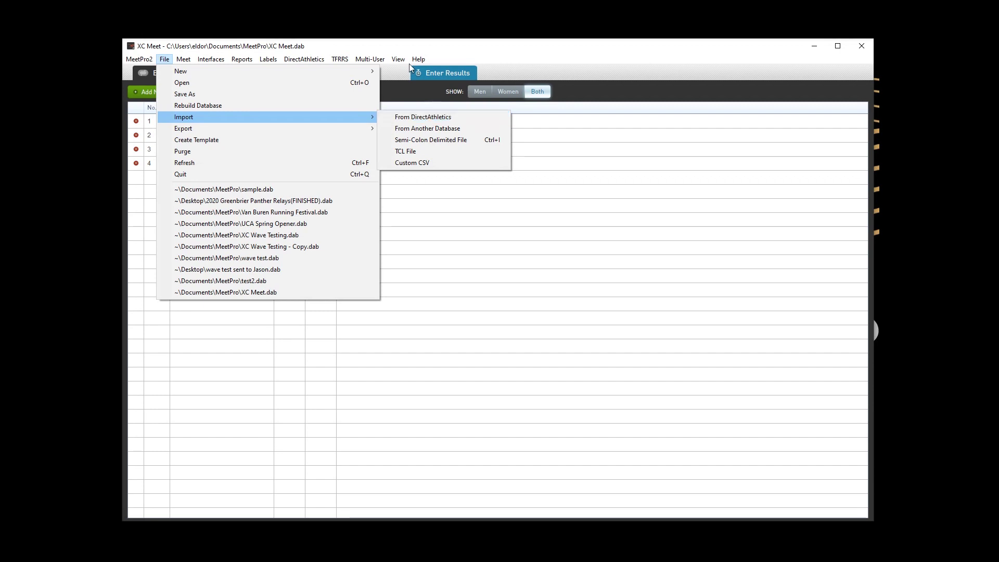
left_click(300, 60)
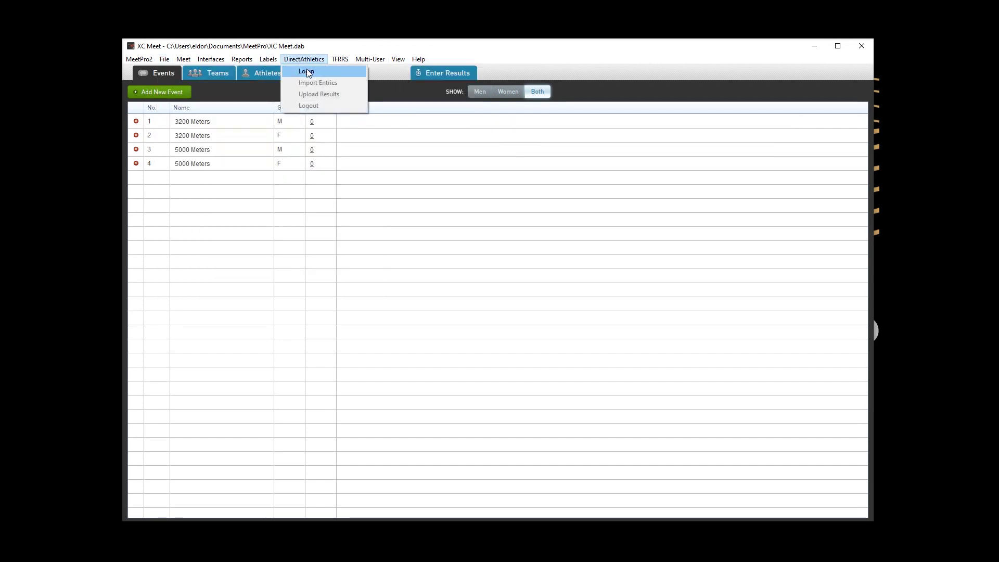
mouse_move(340, 60)
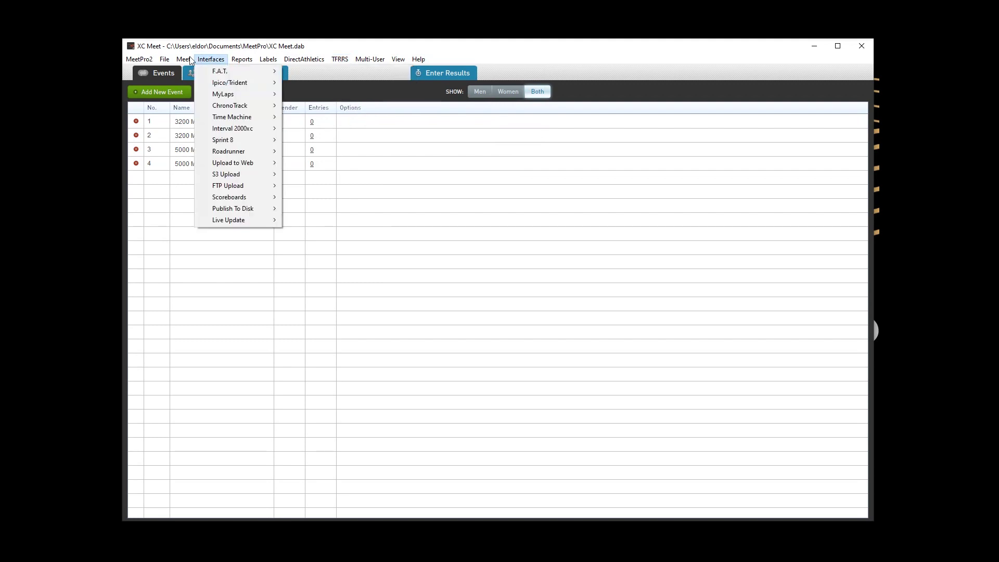
mouse_move(167, 60)
mouse_move(203, 116)
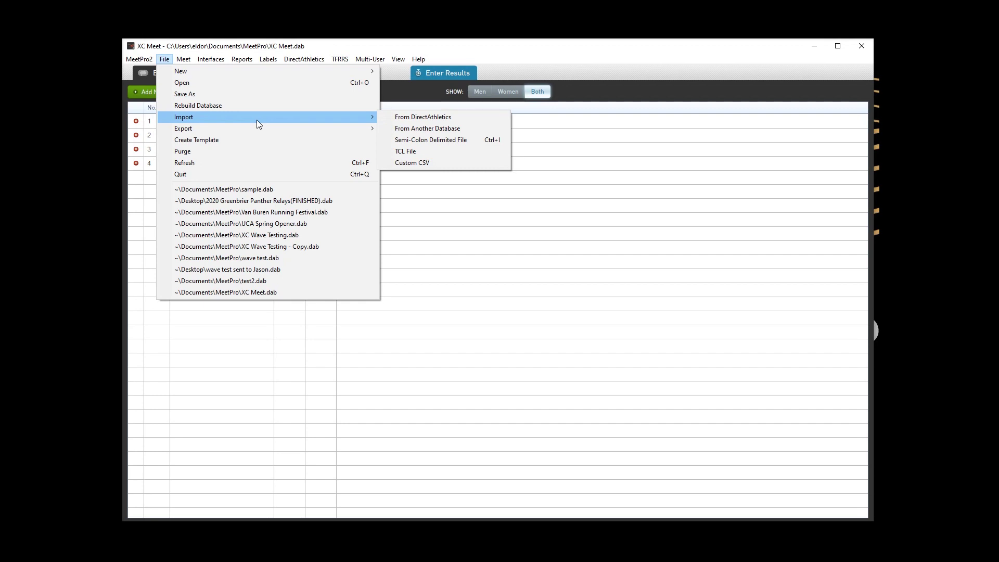
left_click(414, 162)
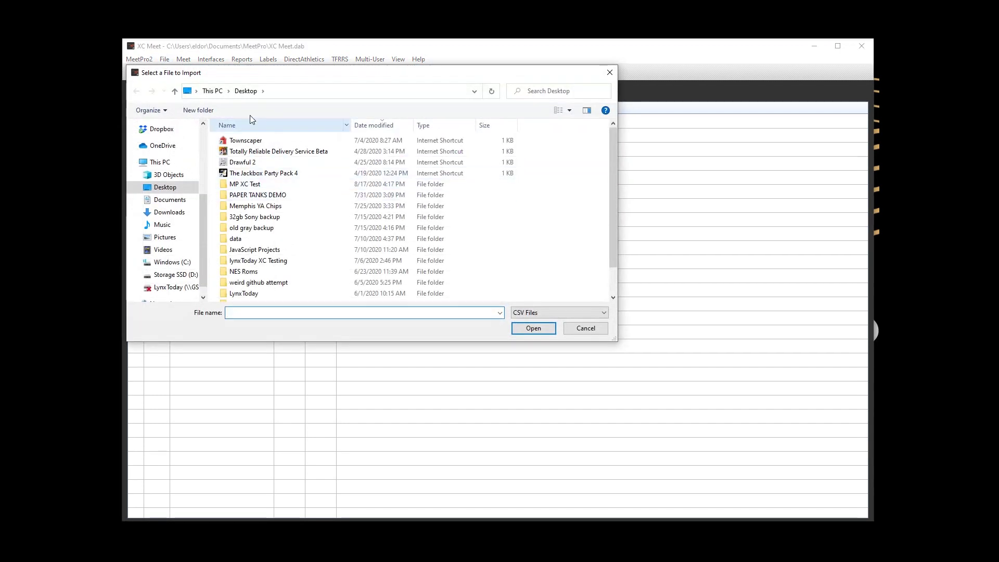
double_click(249, 185)
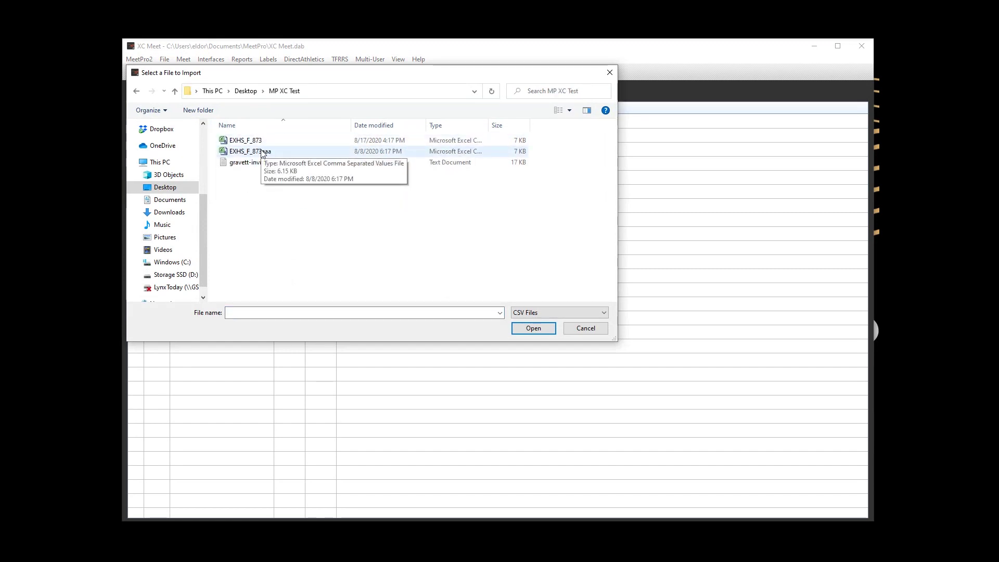
left_click(262, 155)
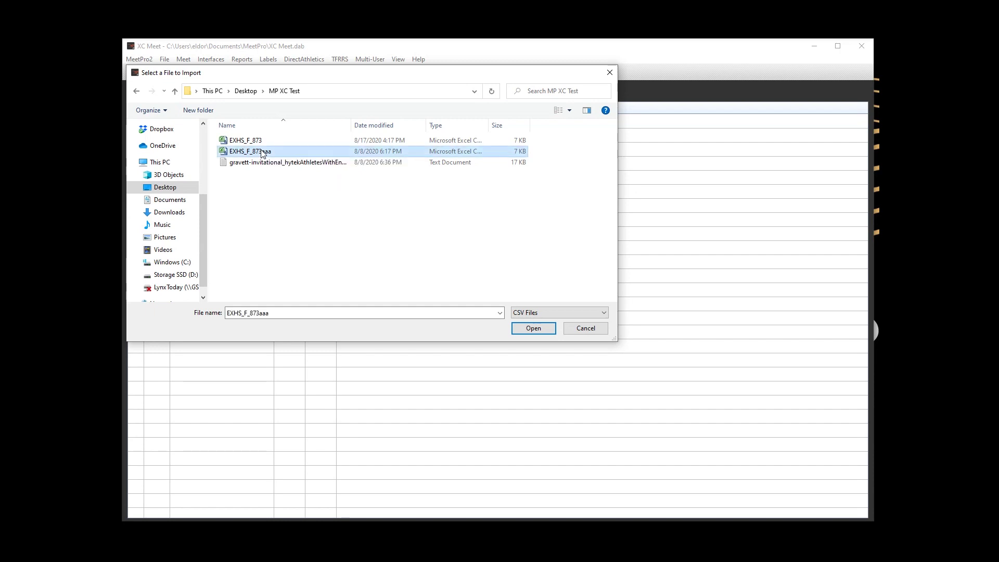
left_click(534, 329)
left_click(536, 332)
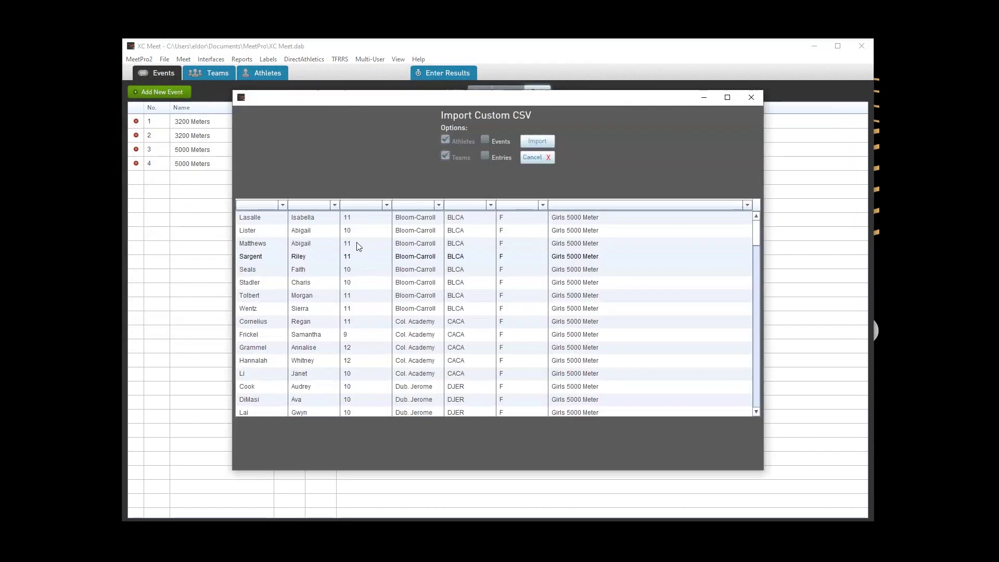
Map the first two CSV columns to Last and First
left_click(281, 204)
scroll(284, 237, "down", 2)
scroll(284, 237, "down", 3)
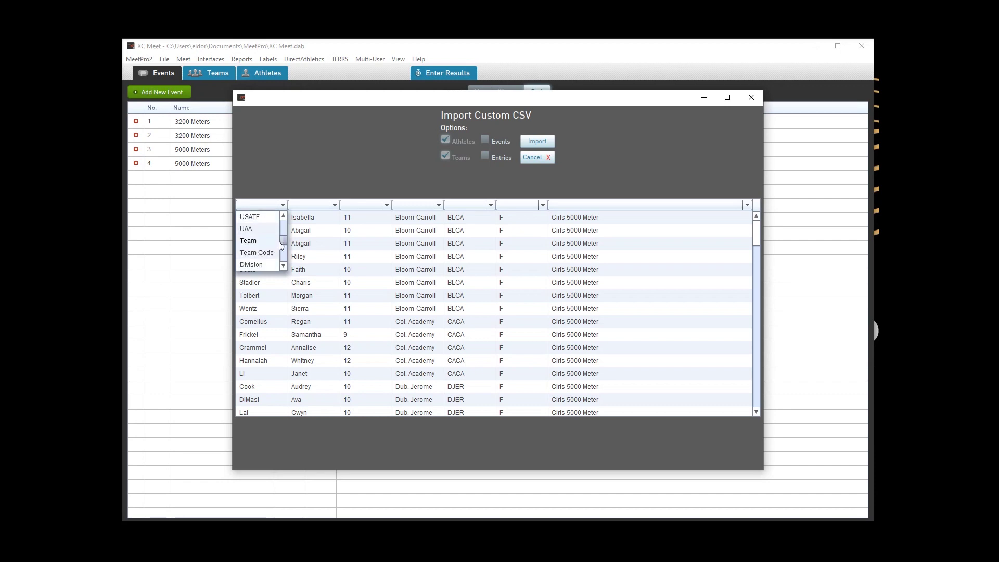
scroll(279, 244, "down", 3)
left_click_drag(282, 255, 283, 223)
left_click(270, 242)
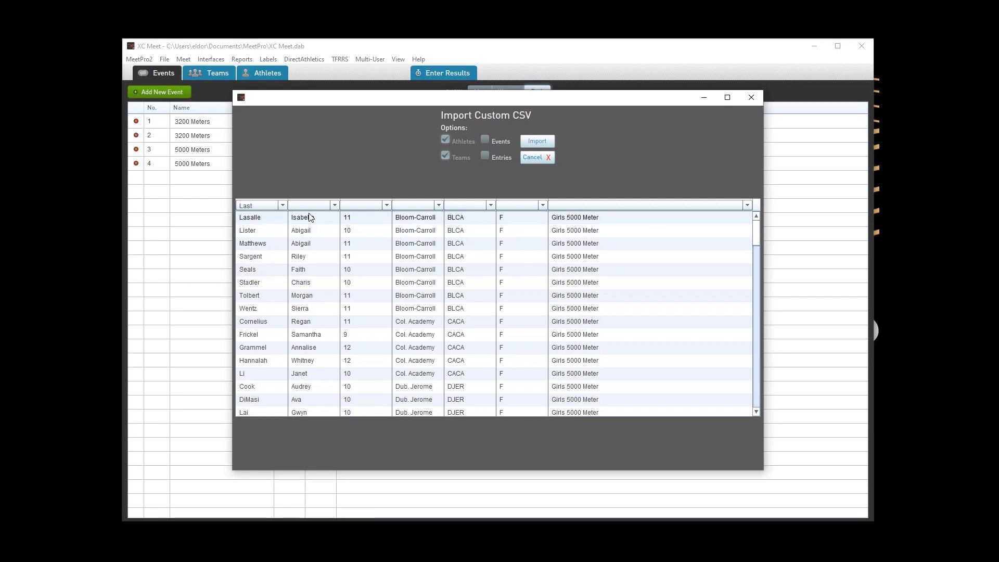
left_click(310, 207)
left_click(317, 229)
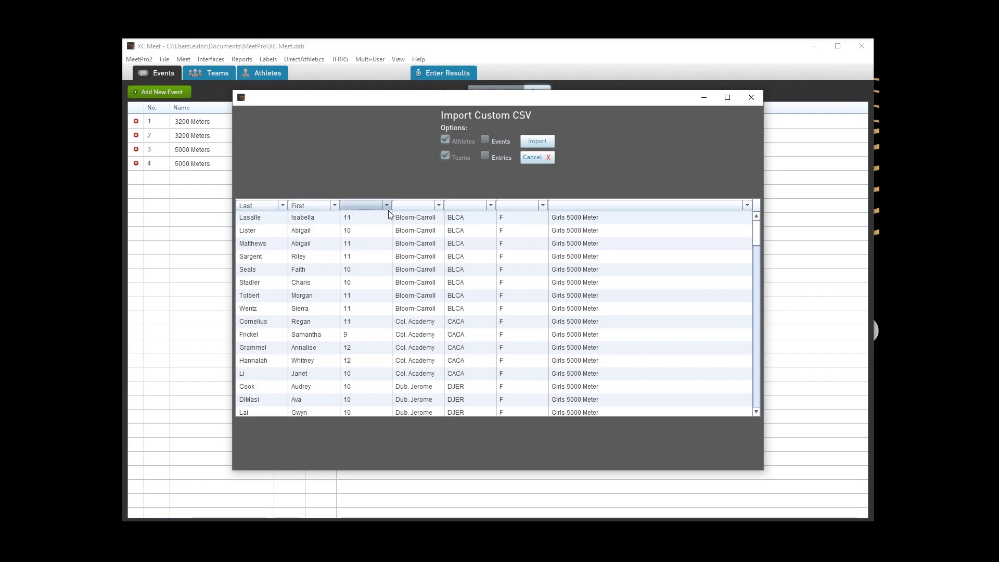
Map the grade column to Year and the school name column to Team
left_click(387, 206)
left_click_drag(387, 229, 388, 248)
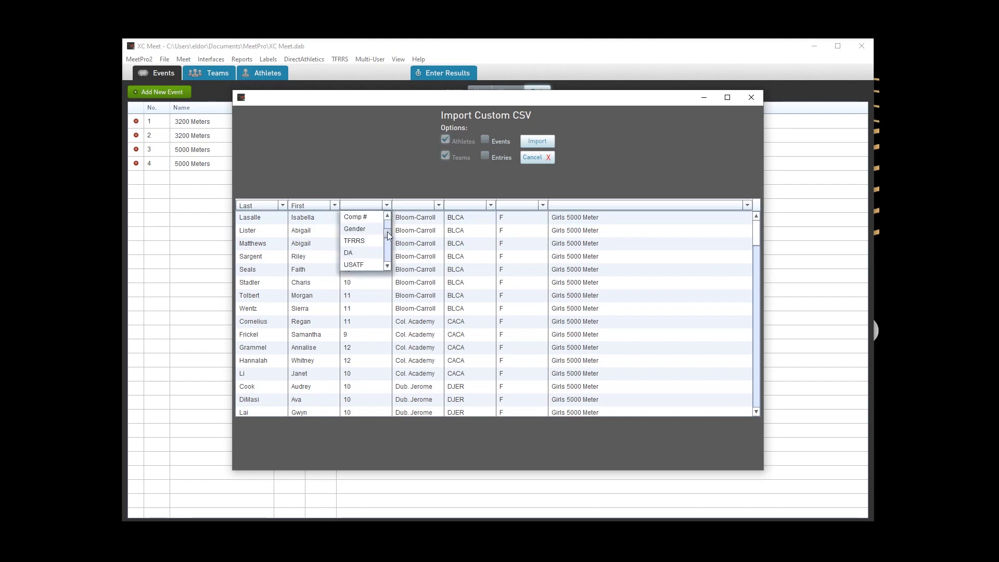
mouse_move(387, 232)
left_mouse_down()
mouse_move(387, 242)
mouse_move(388, 225)
left_mouse_up()
left_click(381, 228)
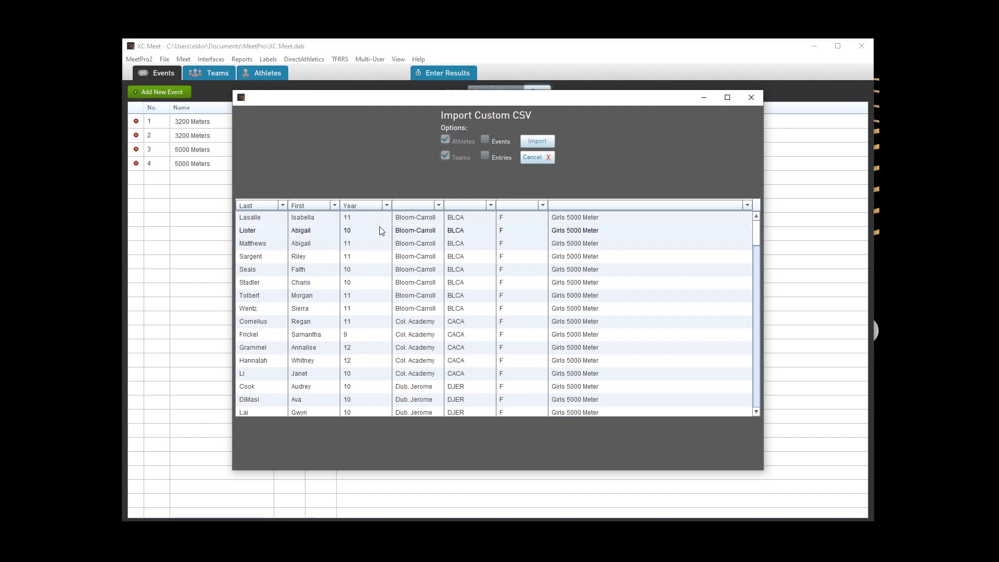
left_click(438, 206)
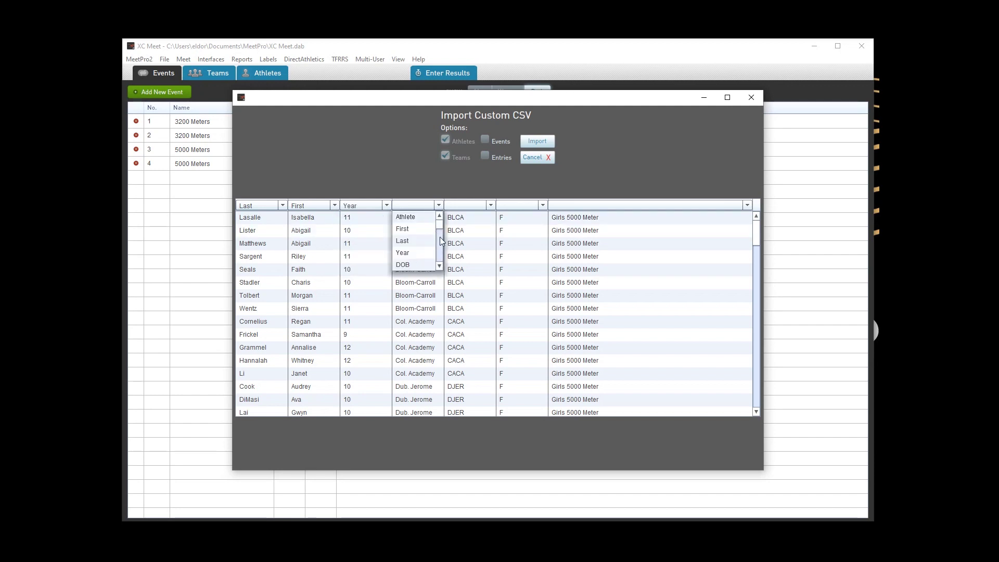
scroll(441, 240, "down", 3)
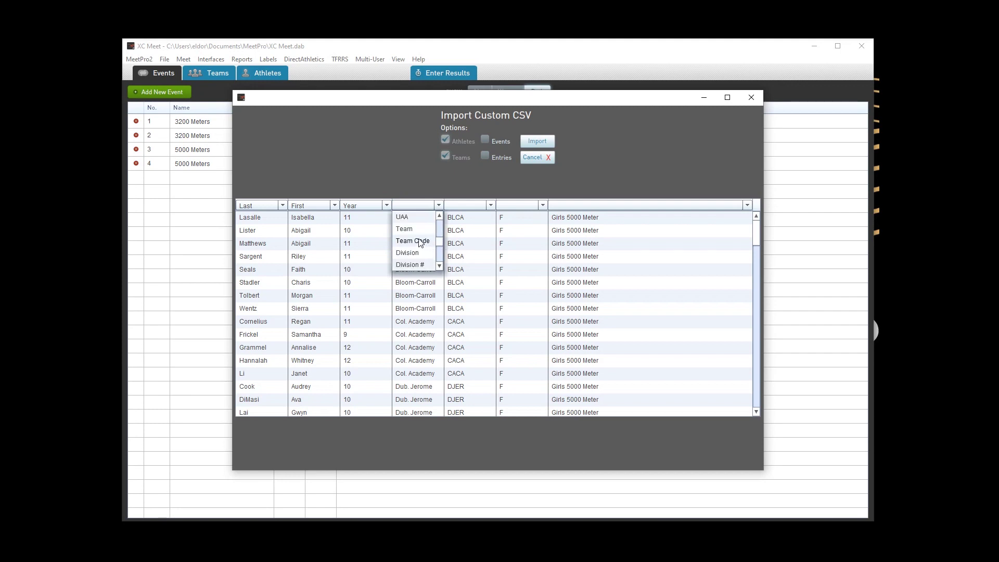
left_click(417, 230)
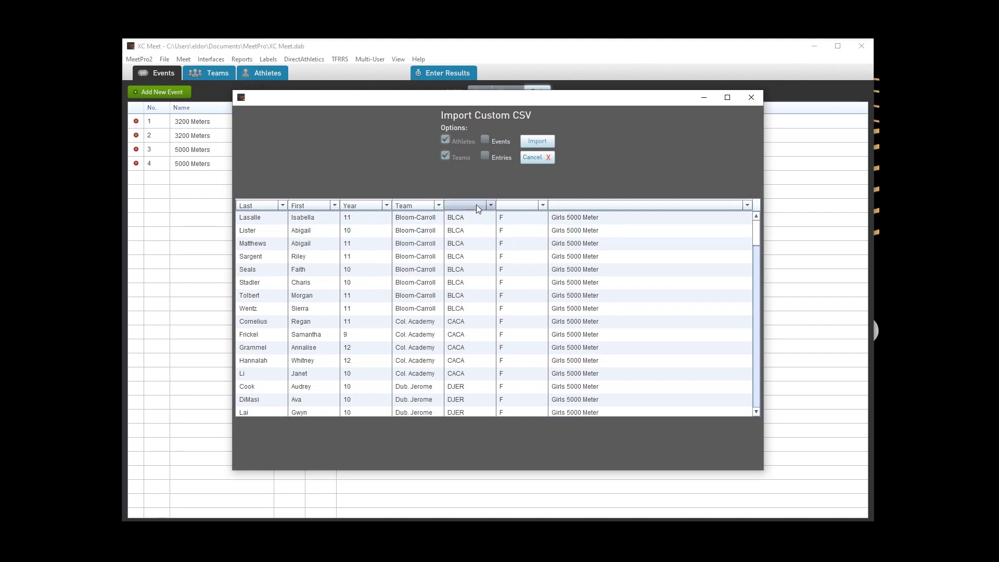
Map the school abbreviation column to Team Code and the F column to Gender
left_click(489, 206)
scroll(495, 254, "down", 3)
left_click(465, 240)
left_click(543, 205)
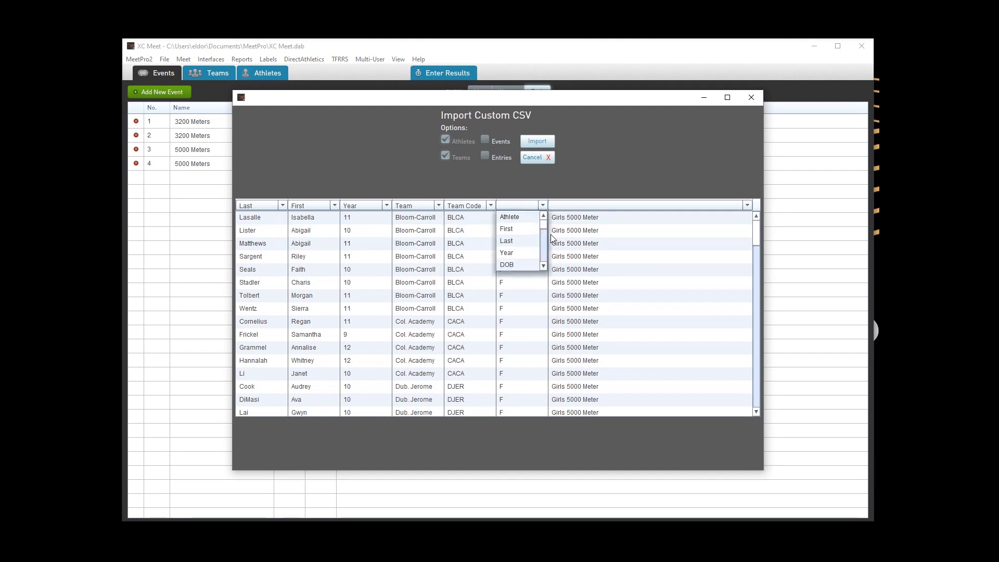
left_click(544, 244)
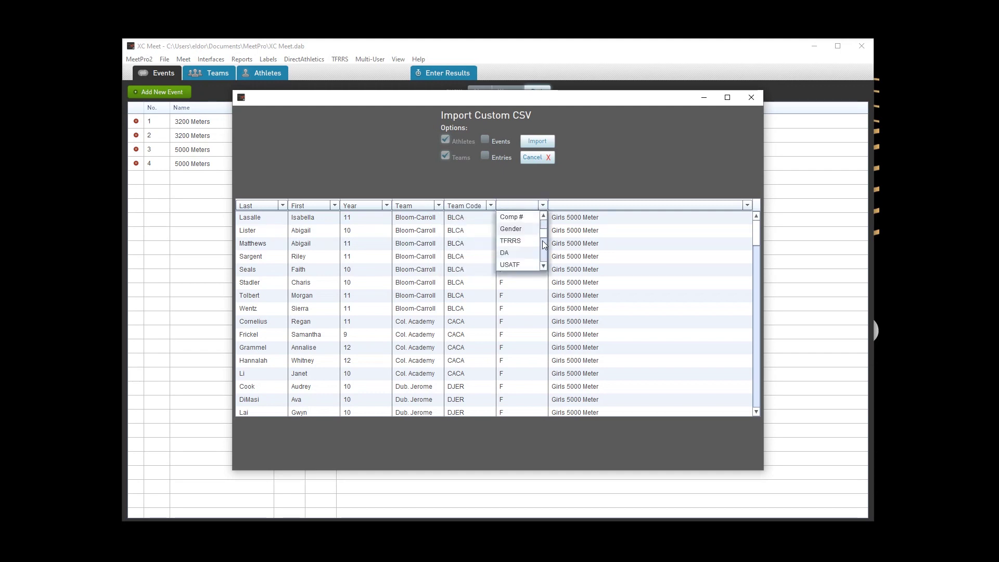
left_click(536, 228)
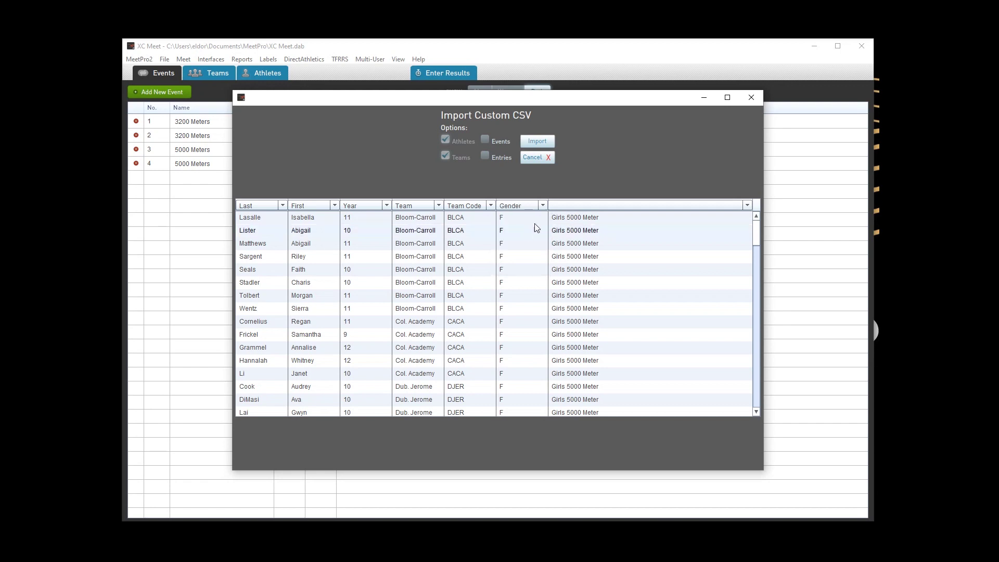
Map the race name column to Event and import the athletes and teams with their entries
left_click(584, 206)
scroll(633, 245, "down", 3)
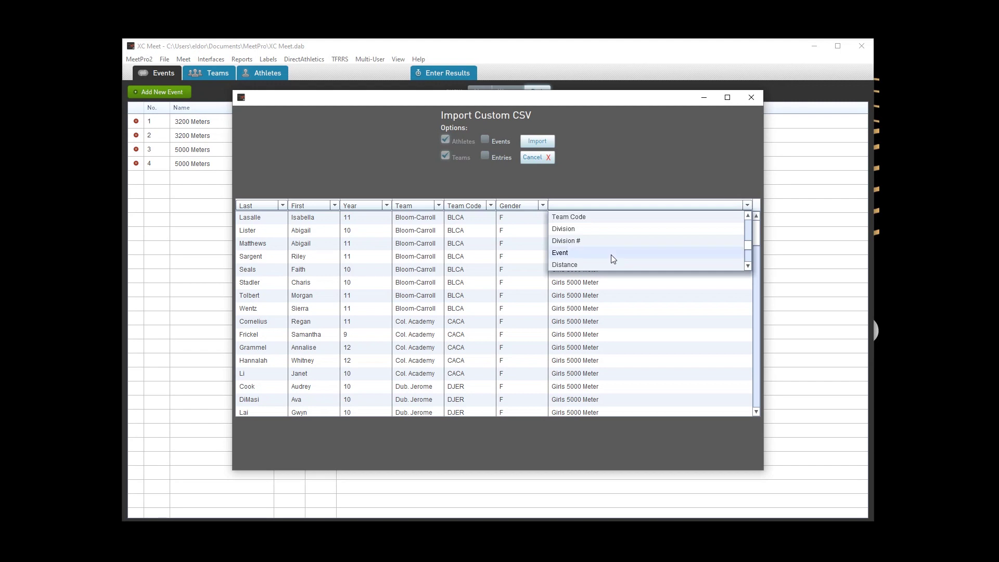
left_click(610, 254)
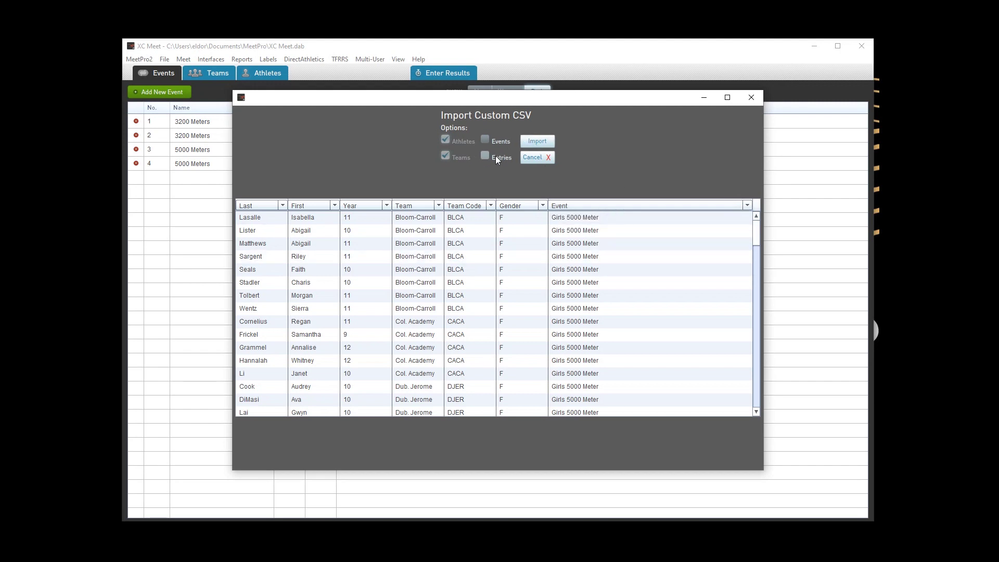
left_click(526, 140)
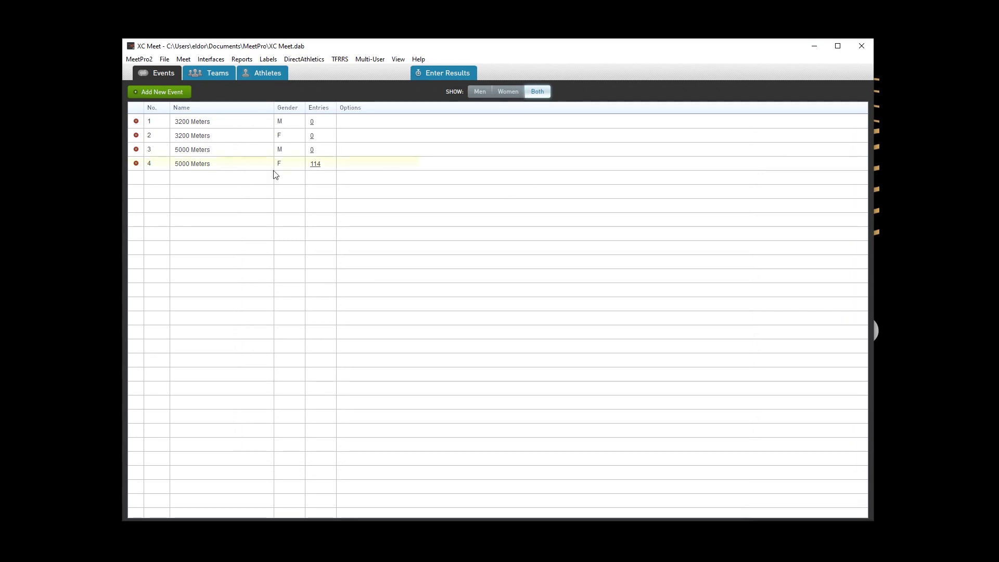
Review the imported entries of the women's 5000 Meters event and close the list
left_click(315, 164)
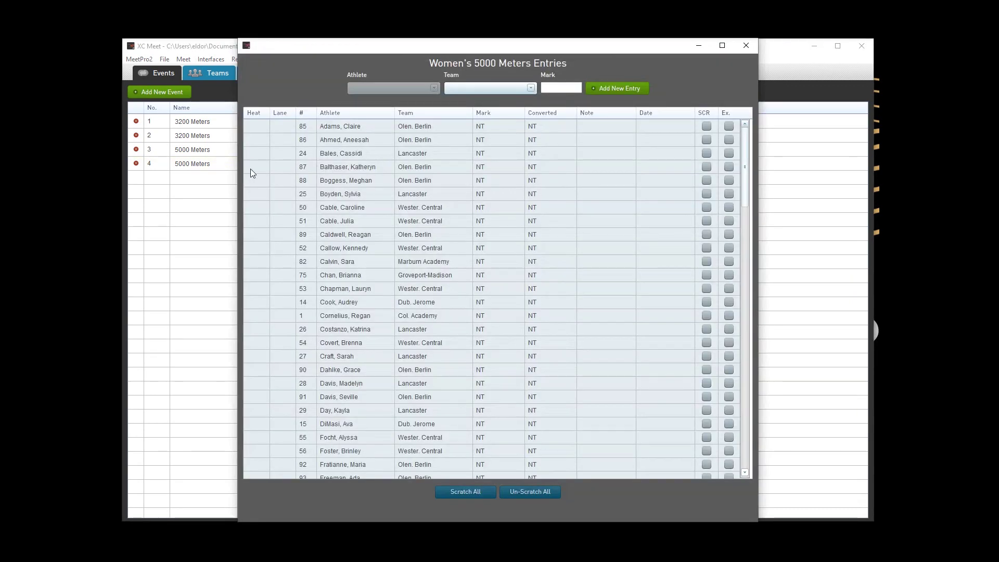
left_click(750, 50)
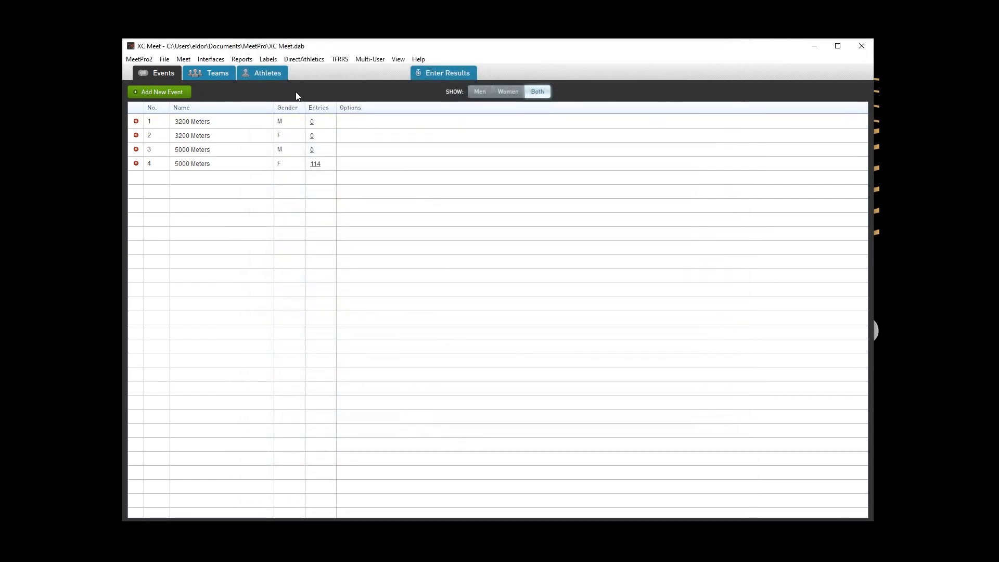